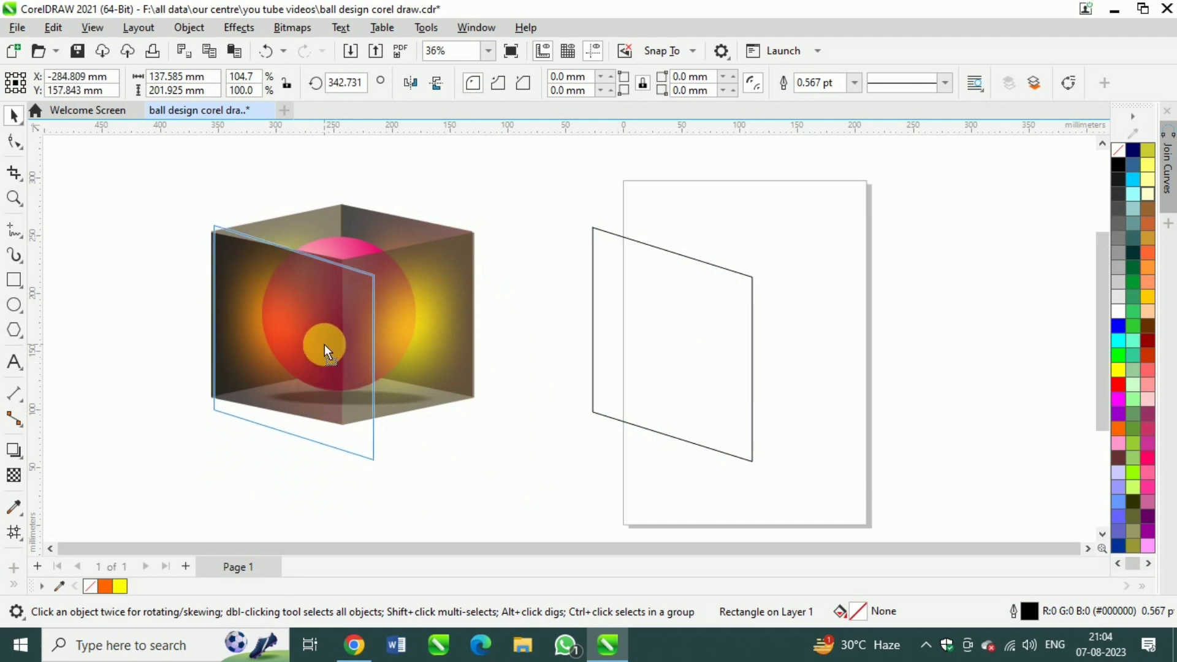
Create a mirrored copy of the skewed rectangle, joined to the original along its right vertical edge
{"action": "scroll", "coordinate": [435, 417], "scroll_direction": "down", "scroll_amount": 2}
{"action": "left_click", "coordinate": [909, 367]}
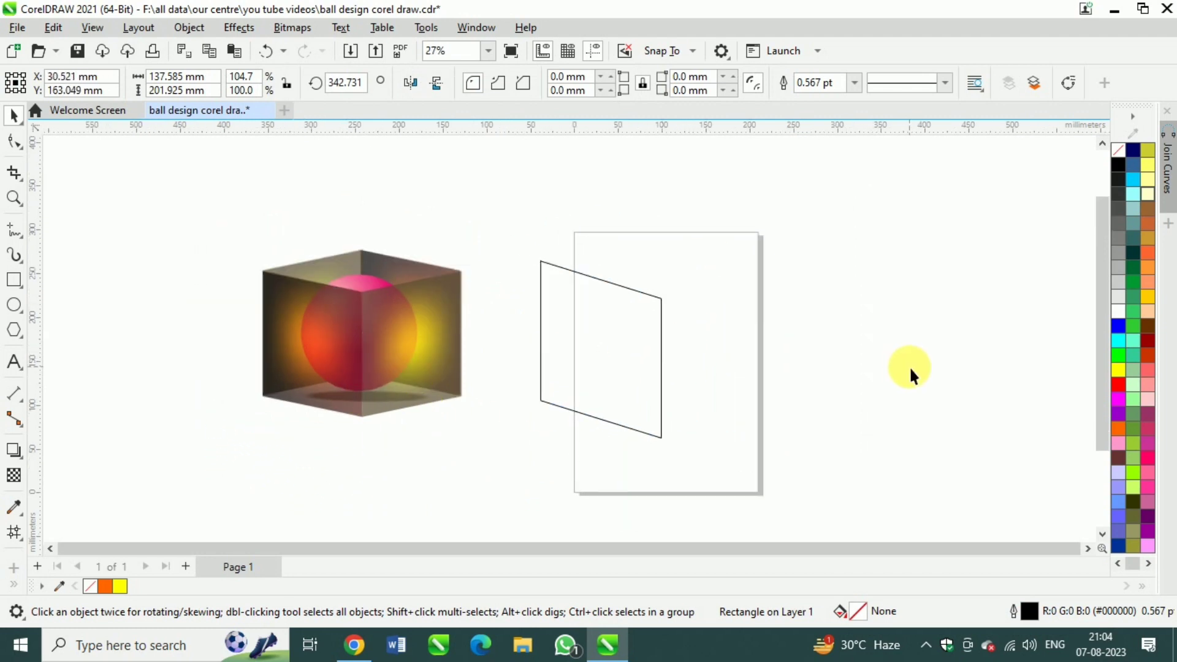
{"action": "scroll", "coordinate": [683, 396], "scroll_direction": "up", "scroll_amount": 3}
{"action": "left_click", "coordinate": [614, 417]}
{"action": "left_click_drag", "start_coordinate": [461, 333], "coordinate": [774, 331]}
{"action": "right_click", "coordinate": [774, 331]}
{"action": "left_click", "coordinate": [863, 352]}
{"action": "scroll", "coordinate": [739, 370], "scroll_direction": "down", "scroll_amount": 2}
Apply a fountain fill to the left panel with a dark red-brown CMYK start color of C 0, M 100, Y 100
{"action": "left_click", "coordinate": [608, 382]}
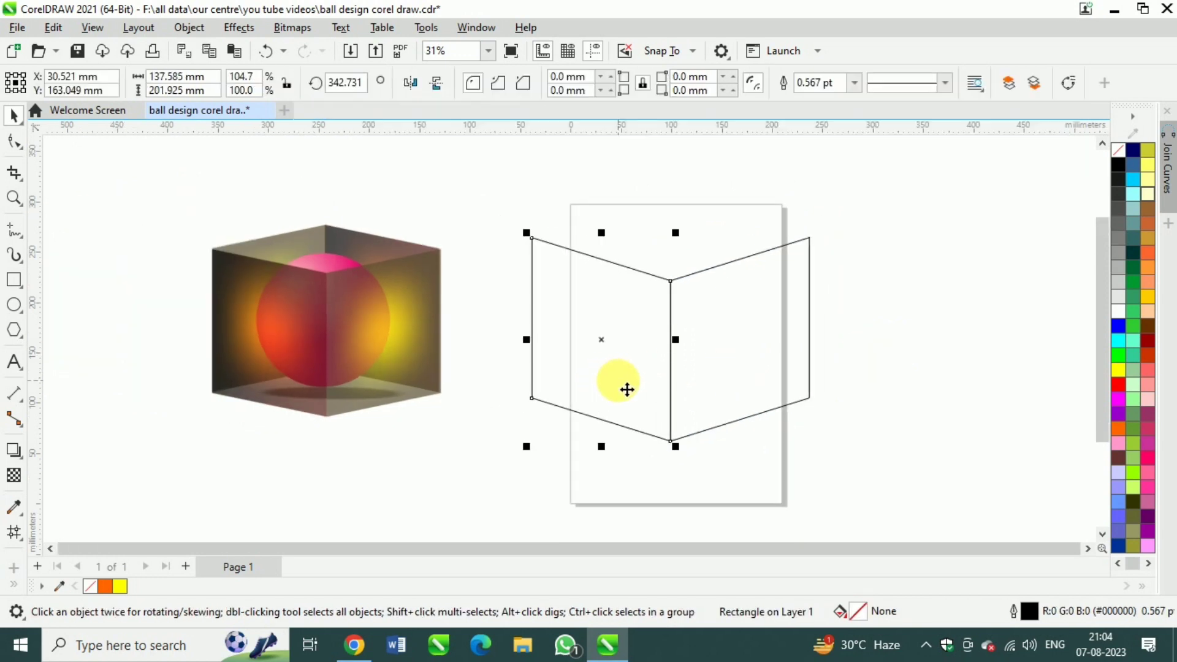
{"action": "key", "text": "F11"}
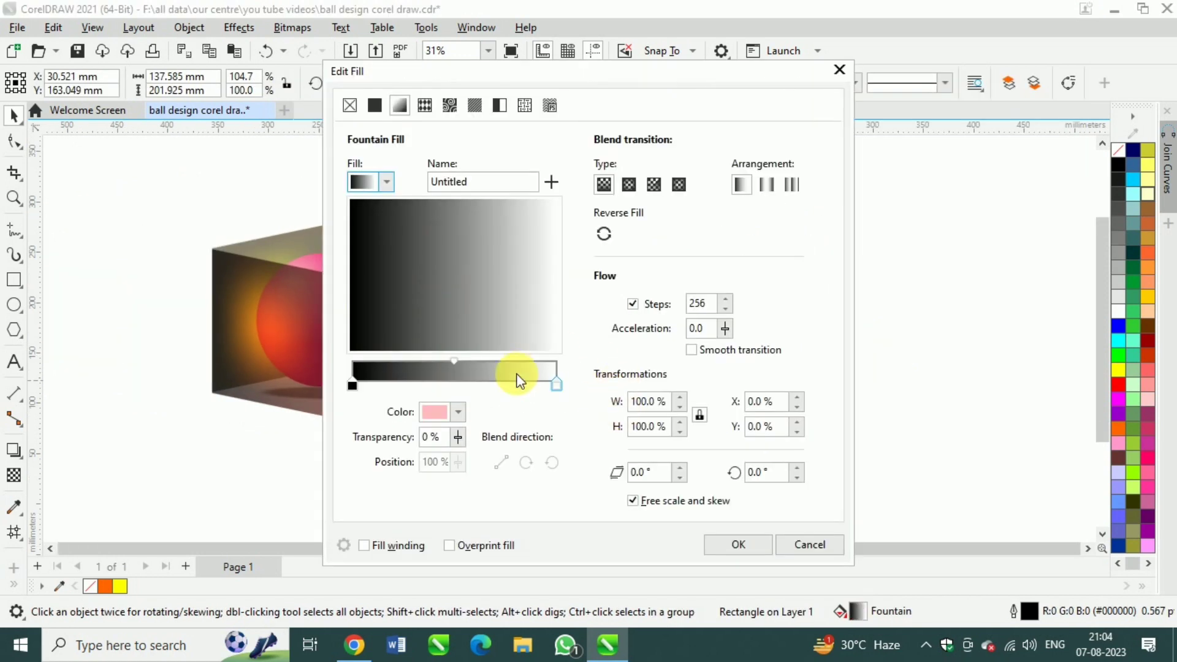
{"action": "left_click", "coordinate": [352, 385]}
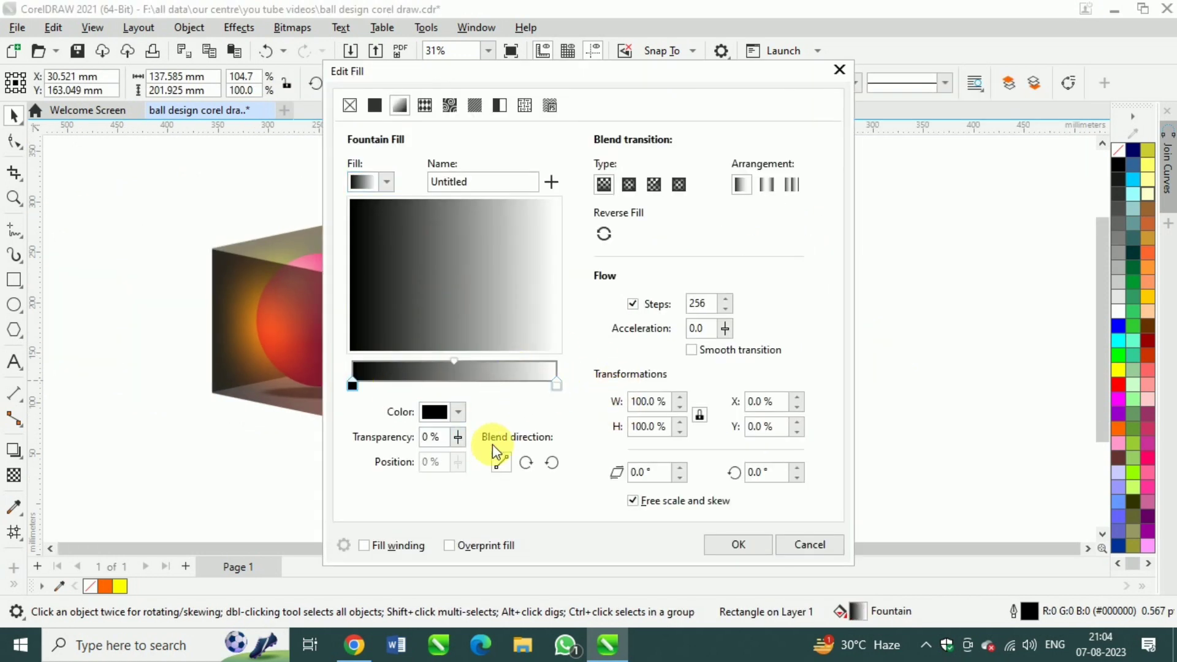
{"action": "left_click", "coordinate": [458, 412]}
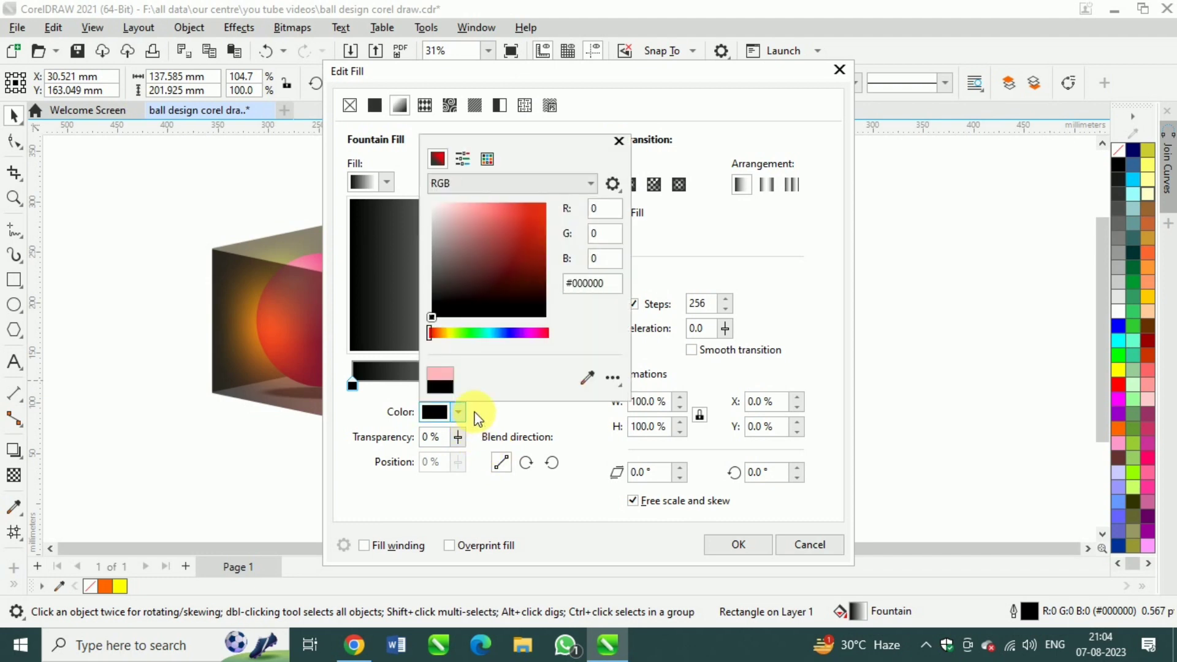
{"action": "left_click", "coordinate": [500, 189]}
{"action": "left_click", "coordinate": [472, 212]}
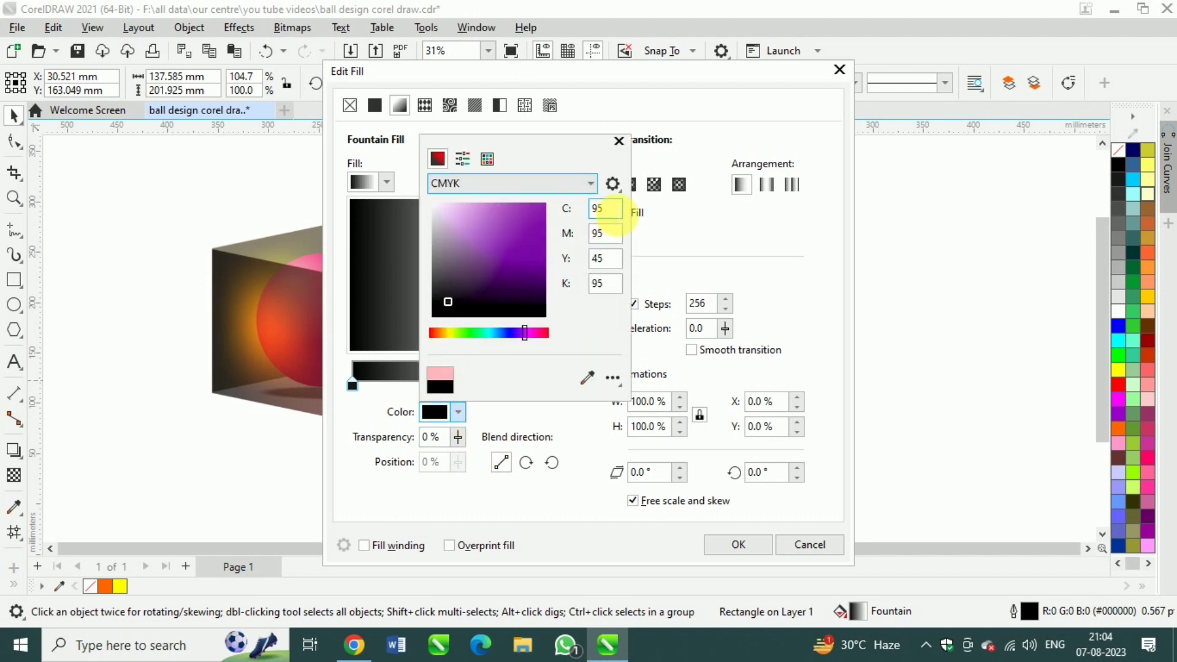
{"action": "type", "text": "0"}
{"action": "key", "text": "Tab"}
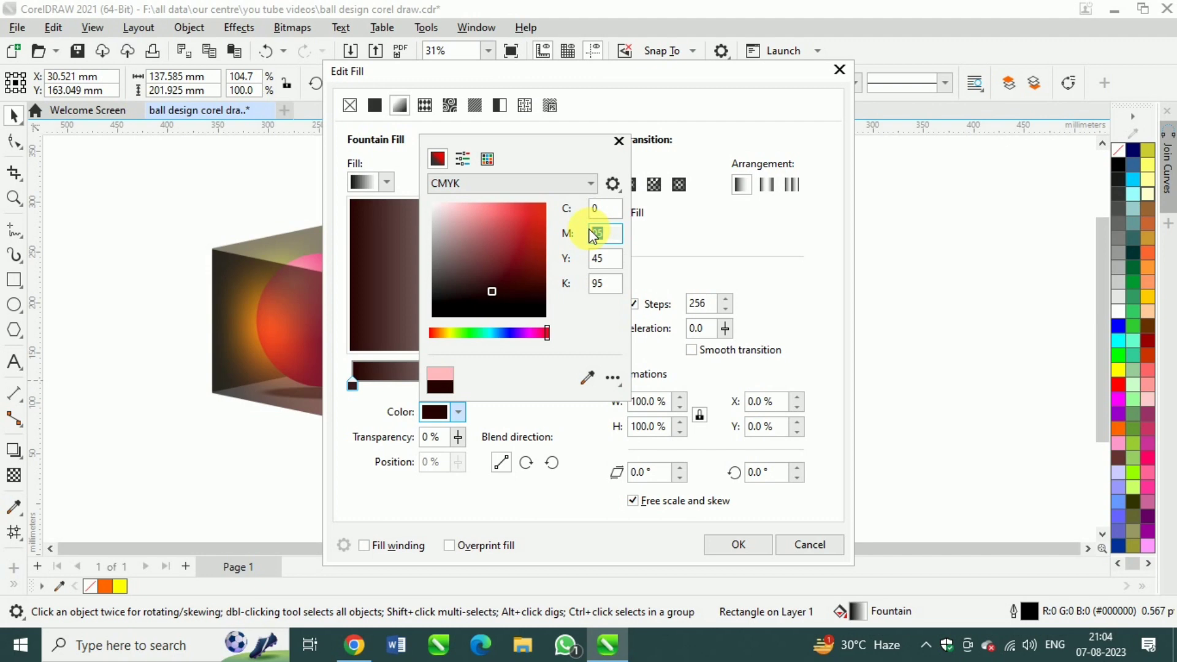
{"action": "type", "text": "100"}
{"action": "key", "text": "Tab"}
{"action": "type", "text": "100"}
{"action": "key", "text": "Tab"}
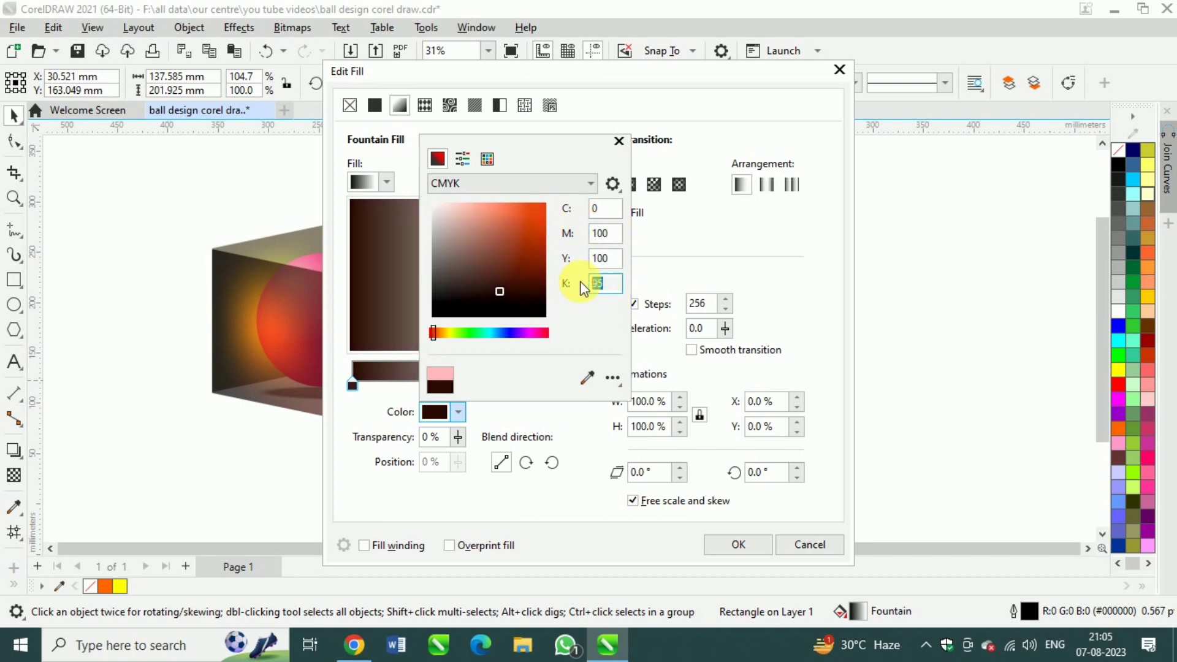
{"action": "left_click", "coordinate": [742, 539]}
{"action": "left_click", "coordinate": [647, 417]}
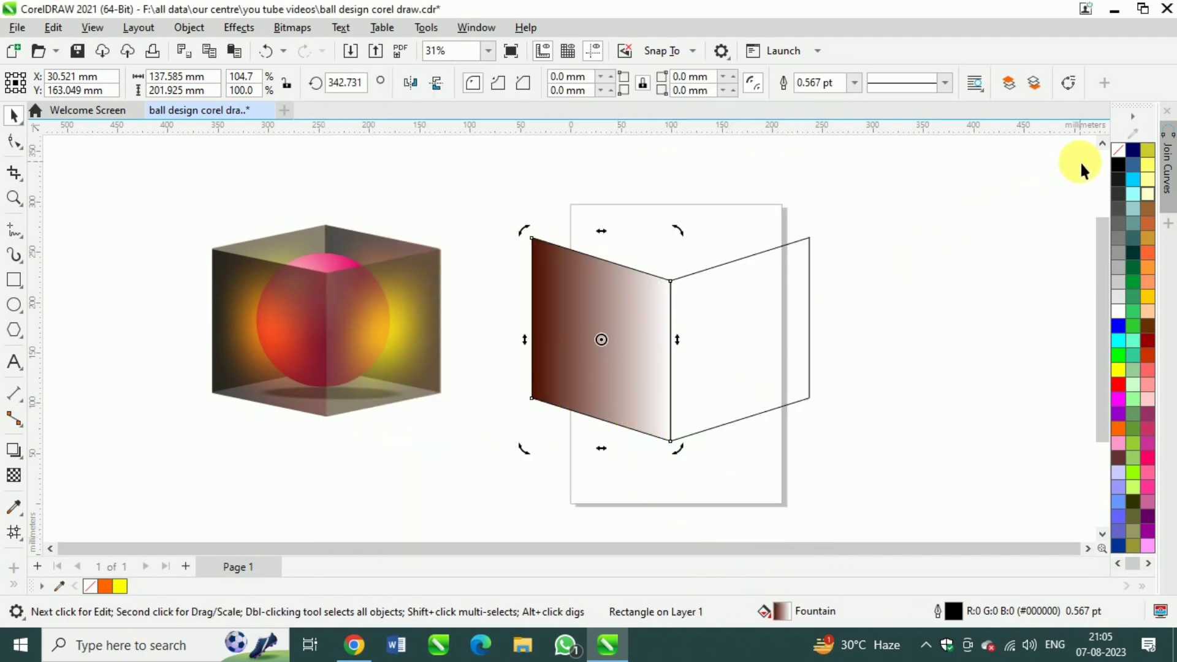
Remove the outlines from both cube panels
{"action": "left_click_drag", "start_coordinate": [881, 466], "coordinate": [507, 201]}
{"action": "right_click", "coordinate": [1118, 151]}
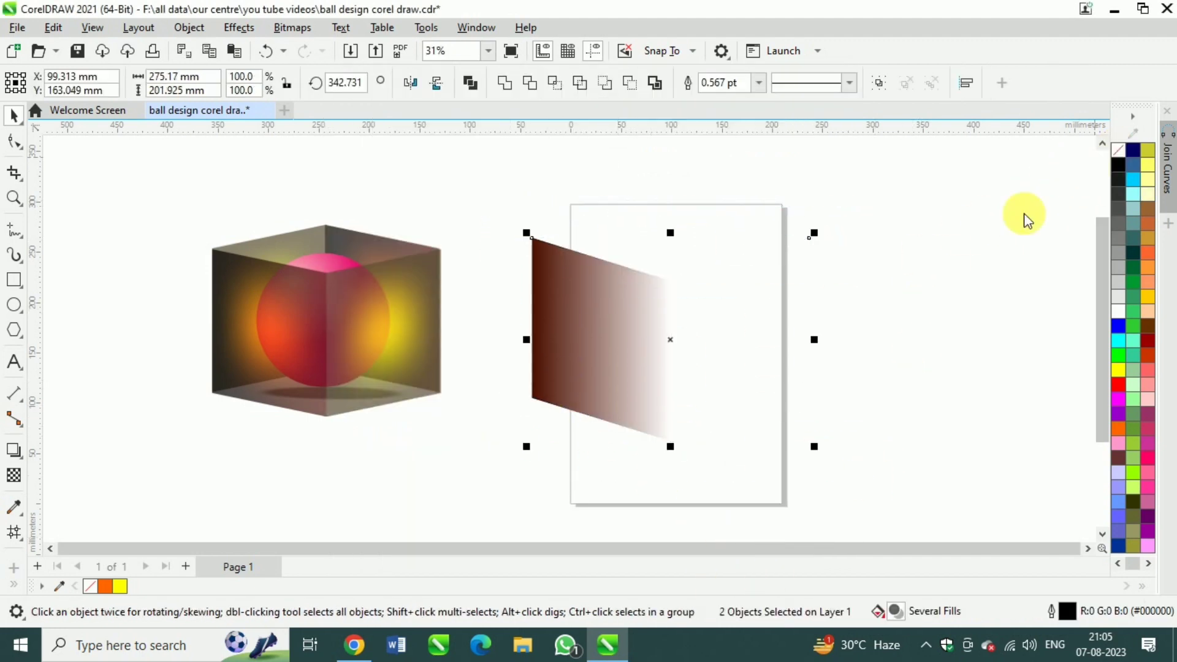
{"action": "left_click", "coordinate": [1023, 216]}
Set the end color of the left panel's fountain fill to CMYK 0, 100, 100, 80
{"action": "left_click", "coordinate": [577, 333]}
{"action": "key", "text": "F11"}
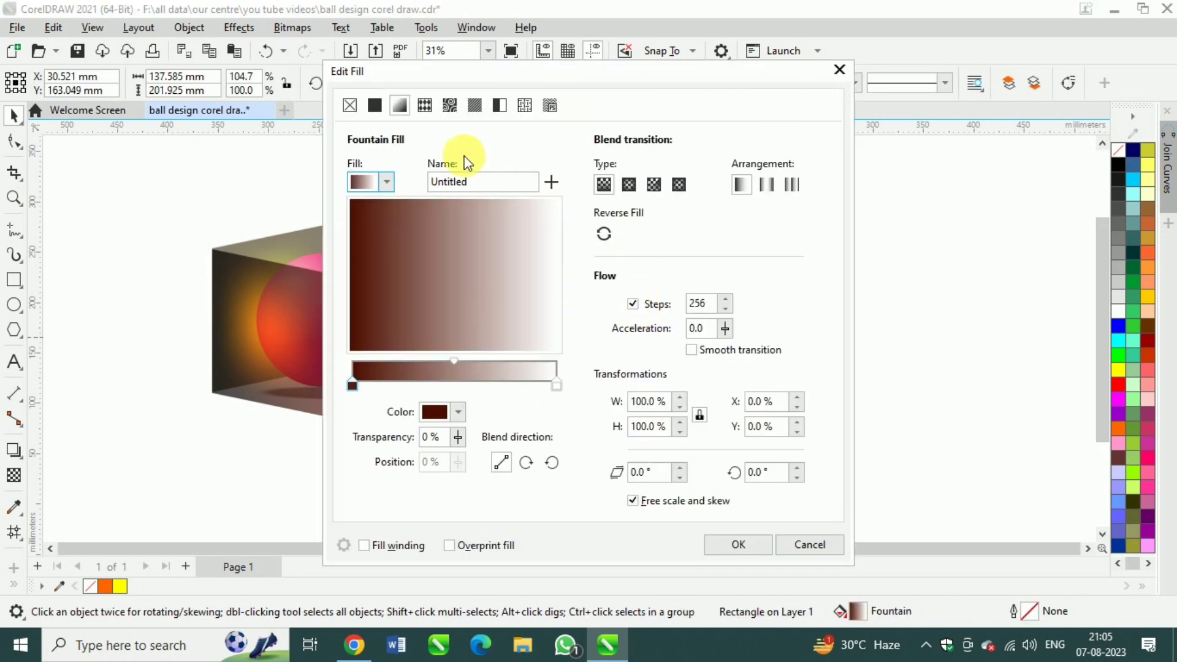
{"action": "left_click", "coordinate": [557, 385]}
{"action": "left_click", "coordinate": [458, 412]}
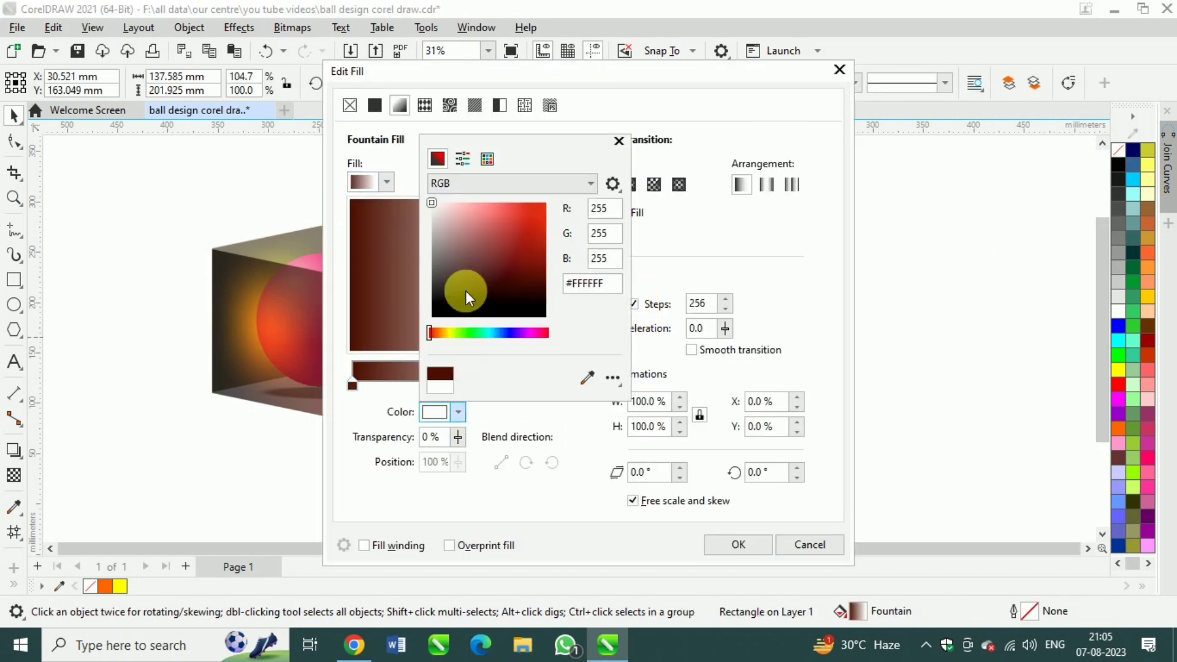
{"action": "left_click", "coordinate": [468, 183]}
{"action": "left_click", "coordinate": [454, 200]}
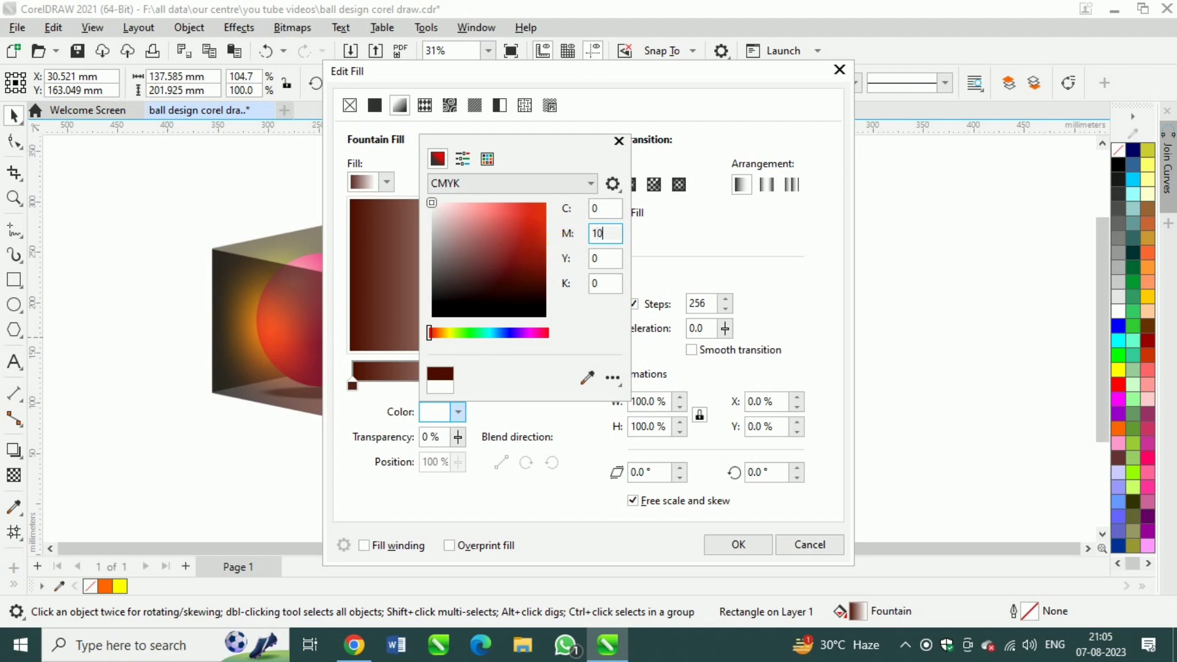
{"action": "left_click", "coordinate": [611, 260]}
{"action": "type", "text": "100"}
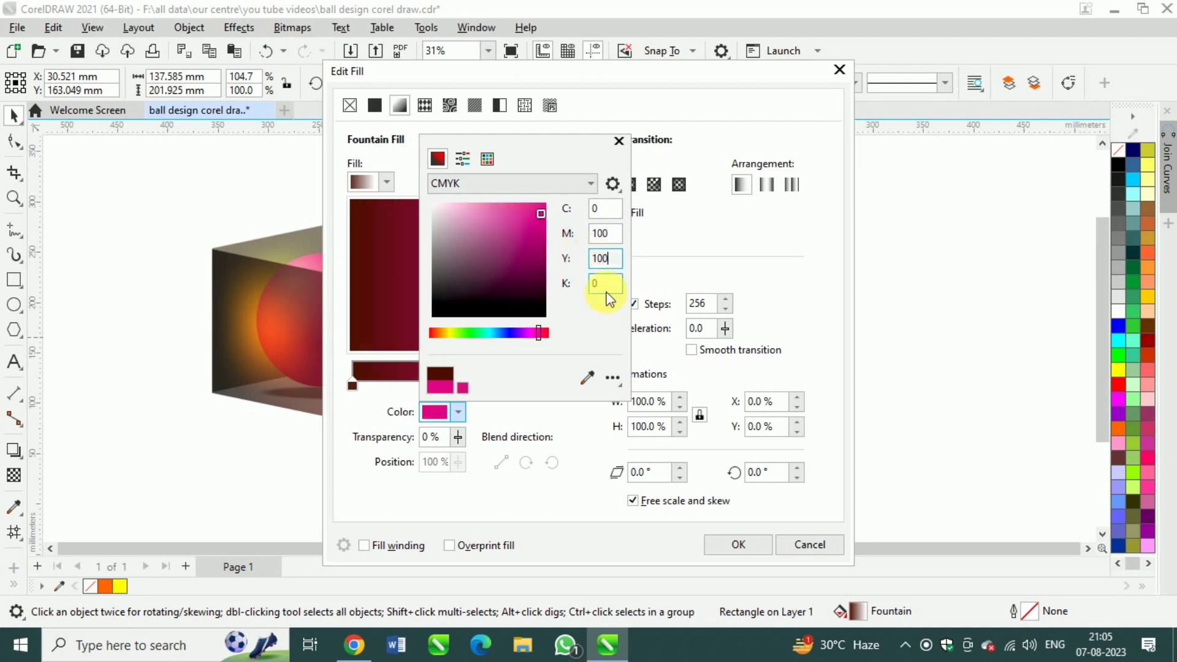
{"action": "left_click", "coordinate": [605, 284]}
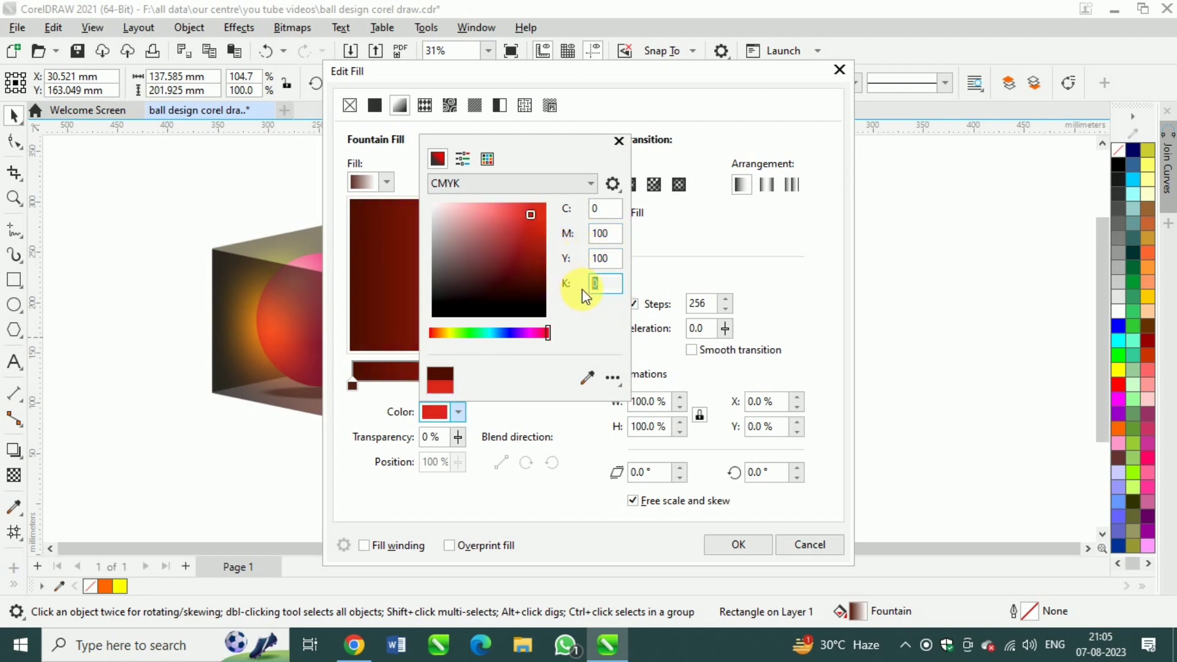
{"action": "left_click", "coordinate": [731, 551]}
{"action": "left_click", "coordinate": [733, 542]}
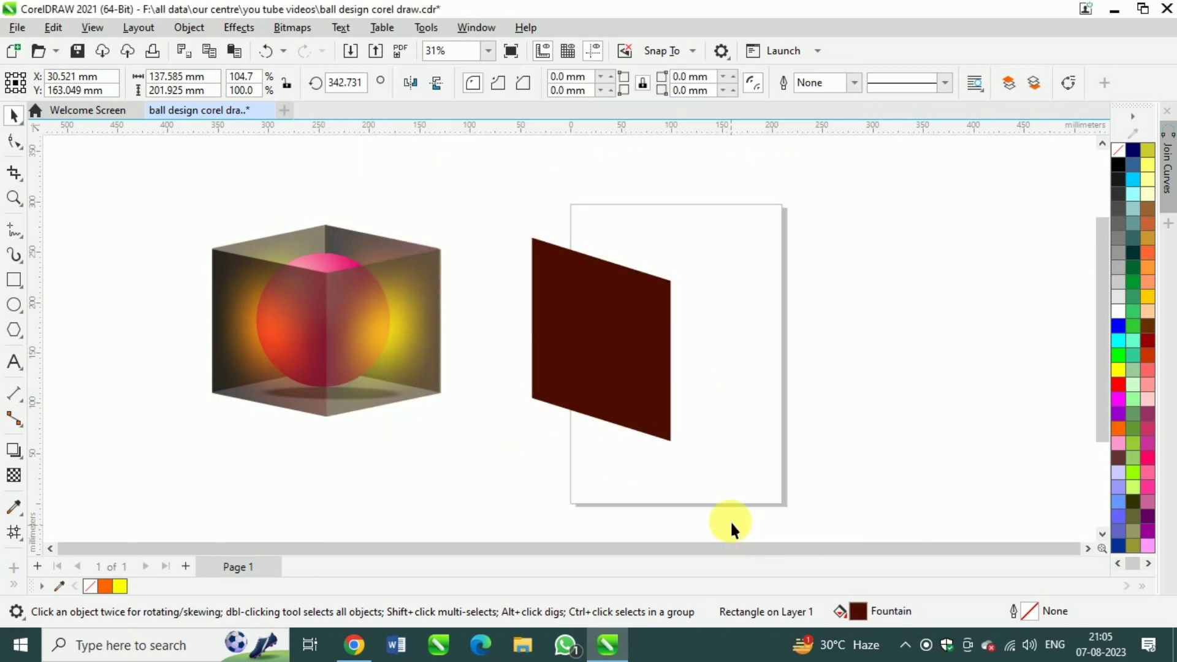
{"action": "left_click", "coordinate": [612, 354]}
Apply a 2 by 2 mesh fill to the left panel and color its center node yellow
{"action": "left_click", "coordinate": [631, 396]}
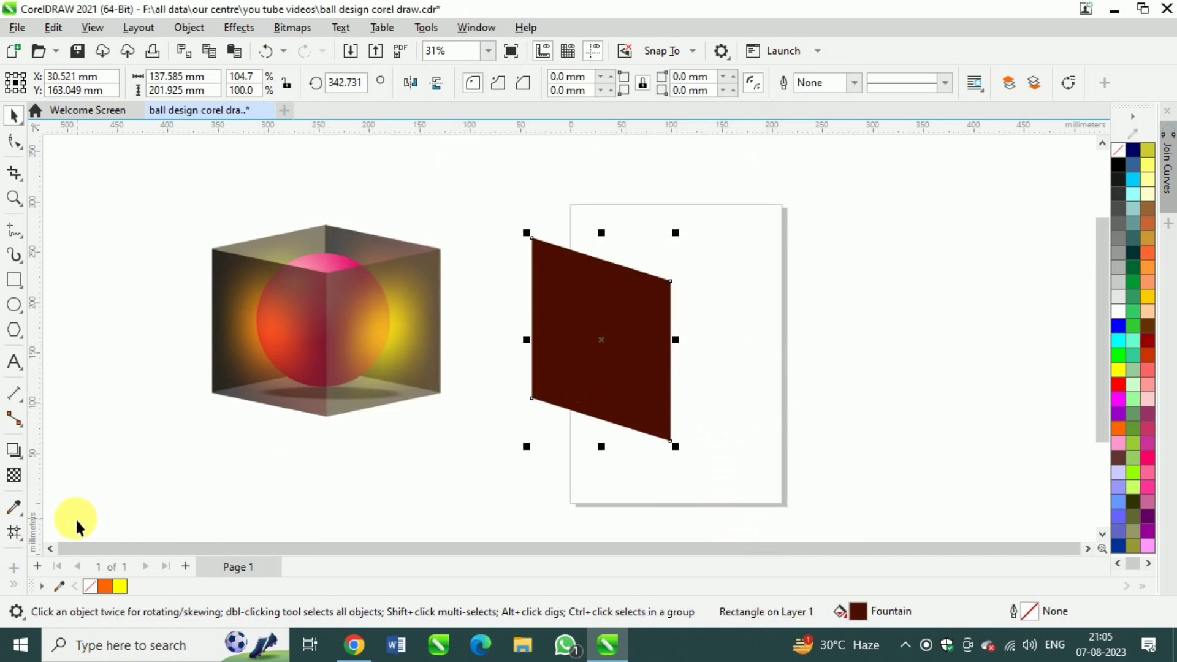
{"action": "left_click", "coordinate": [14, 532]}
{"action": "left_click", "coordinate": [602, 342]}
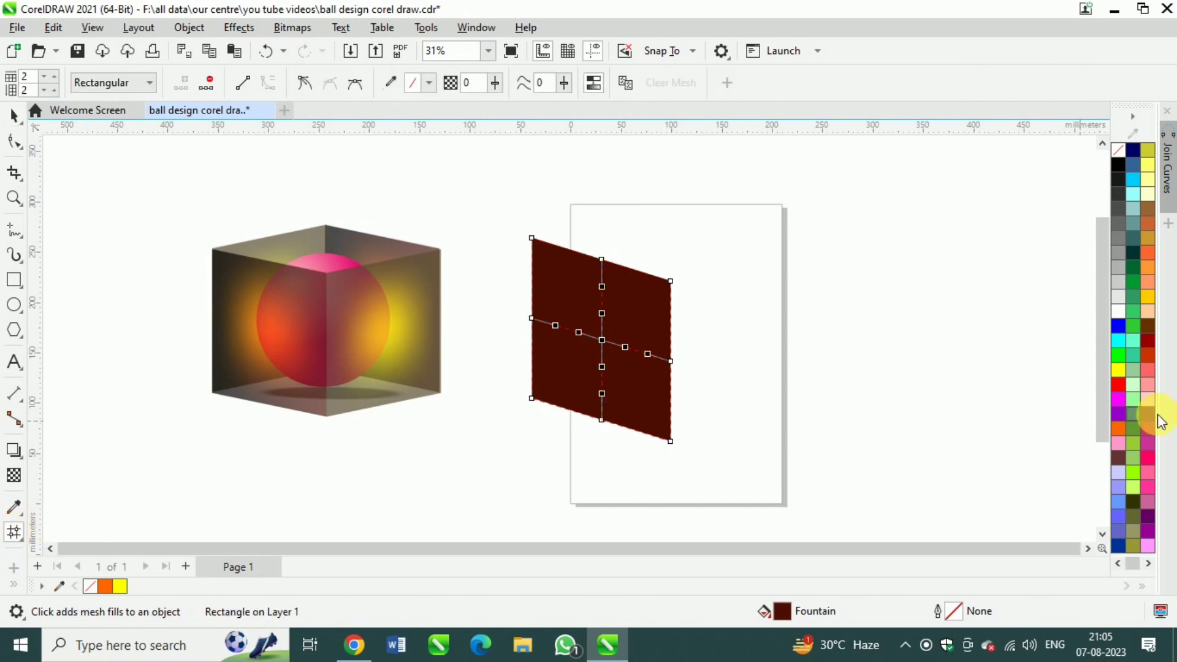
{"action": "left_click", "coordinate": [1117, 371]}
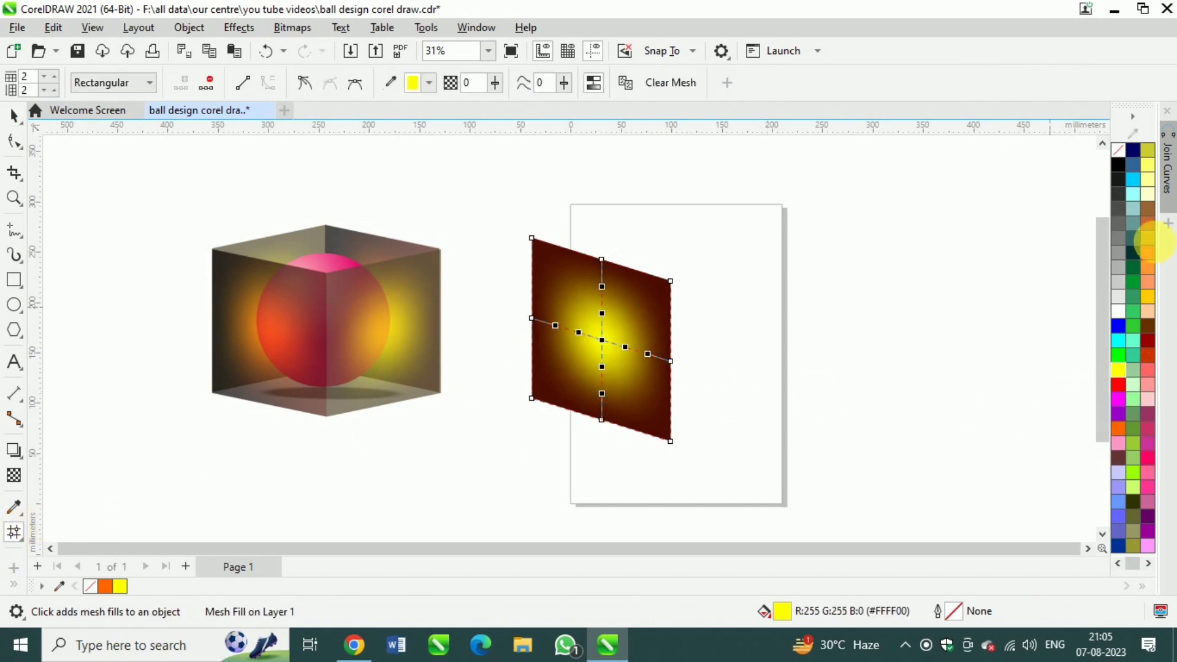
Select all mesh nodes of the left panel and set their transparency to 35
{"action": "left_click", "coordinate": [53, 27]}
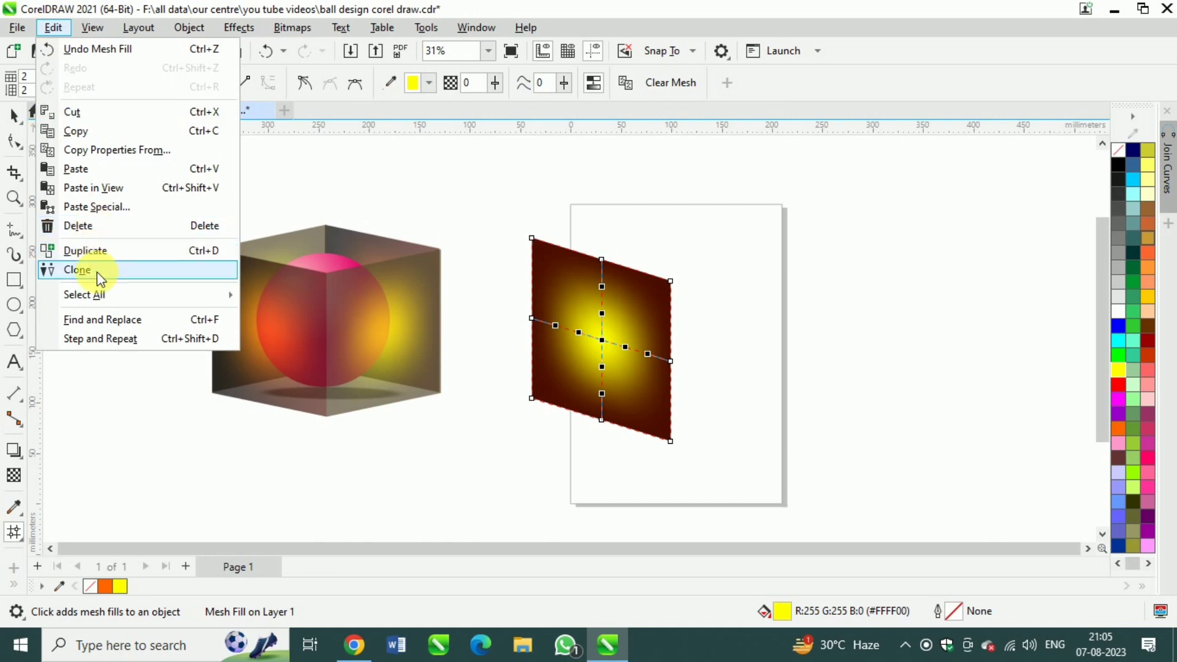
{"action": "mouse_move", "coordinate": [110, 295]}
{"action": "left_click", "coordinate": [318, 353]}
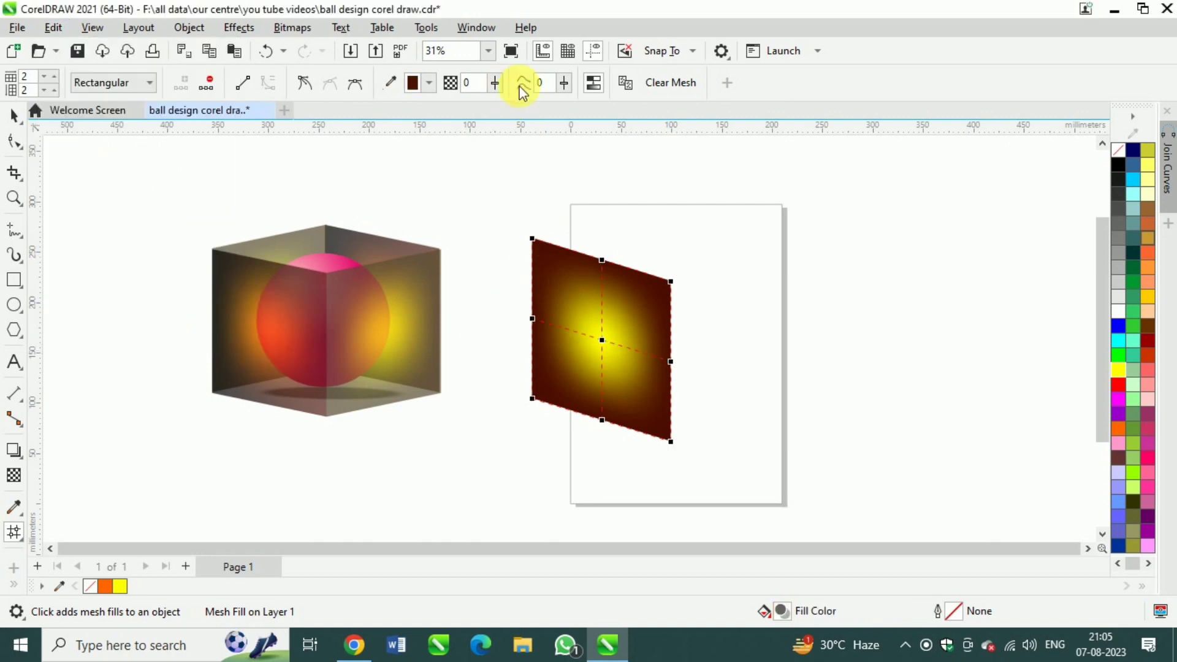
{"action": "left_click", "coordinate": [494, 84]}
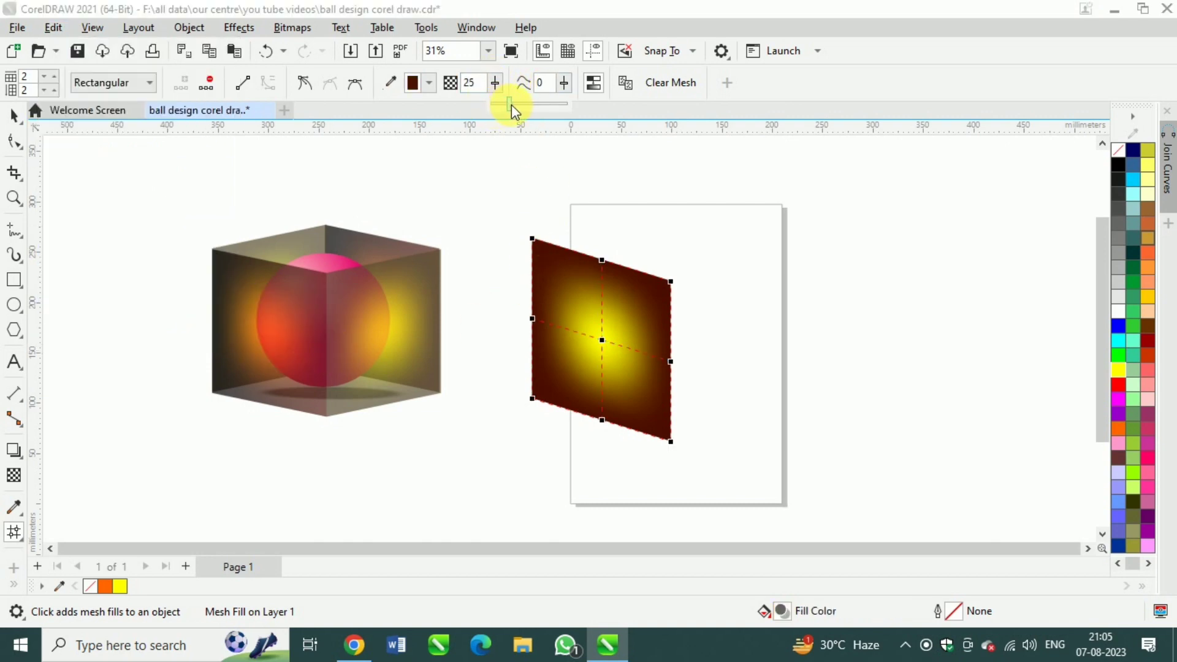
{"action": "left_click_drag", "start_coordinate": [512, 105], "coordinate": [516, 105]}
{"action": "left_click", "coordinate": [495, 86]}
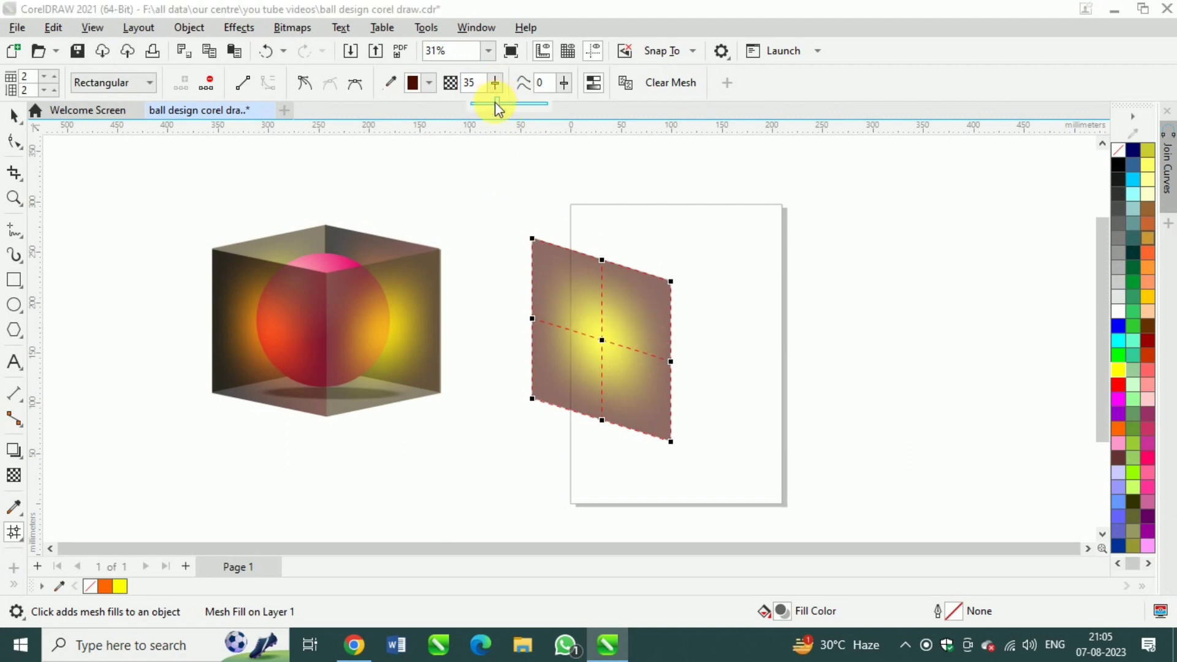
{"action": "key", "text": "space"}
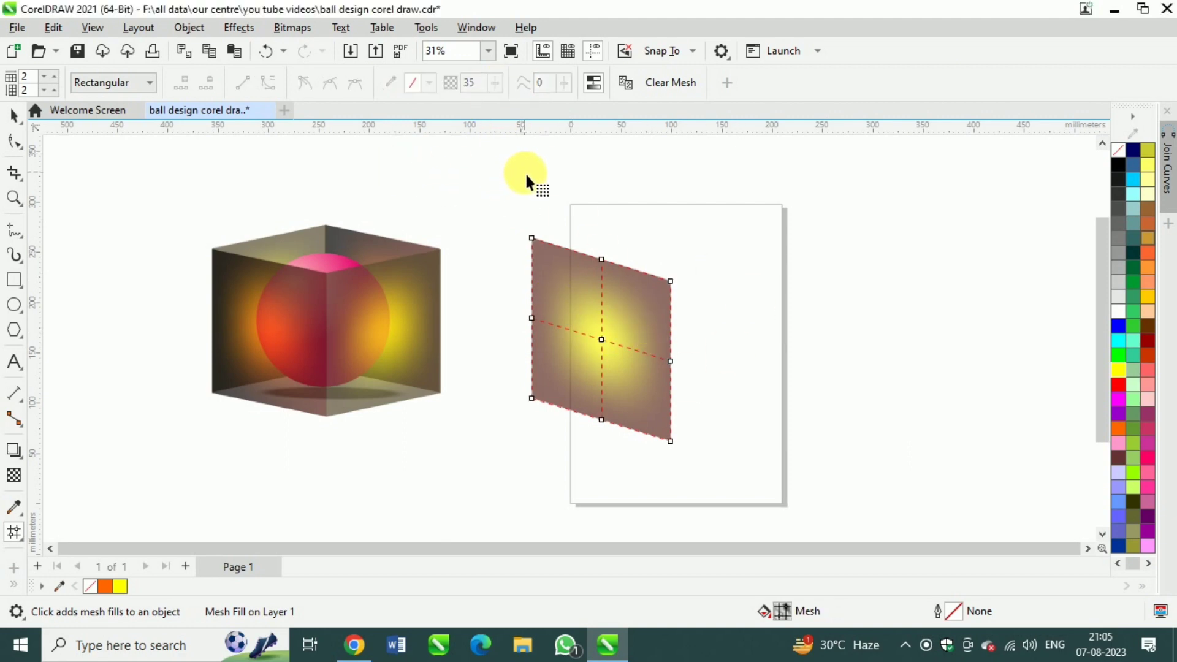
Give the right panel a fountain fill running from yellow to orange, CMYK 0, 60, 100, 0
{"action": "left_click", "coordinate": [814, 339]}
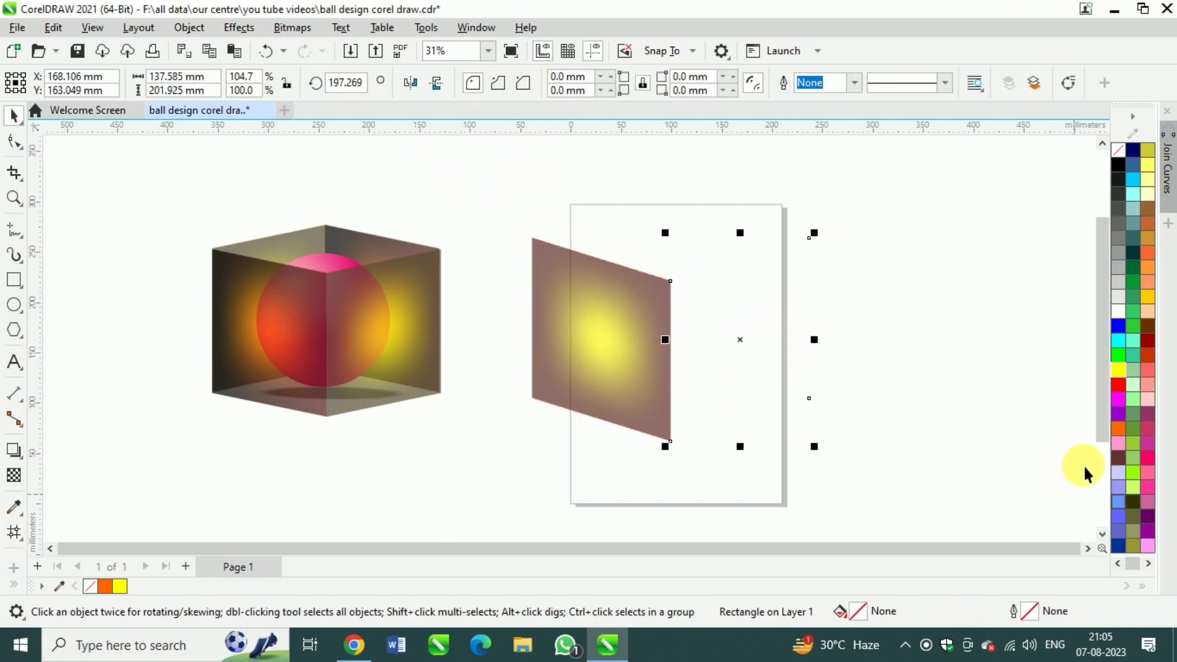
{"action": "left_click", "coordinate": [1119, 373]}
{"action": "key", "text": "F11"}
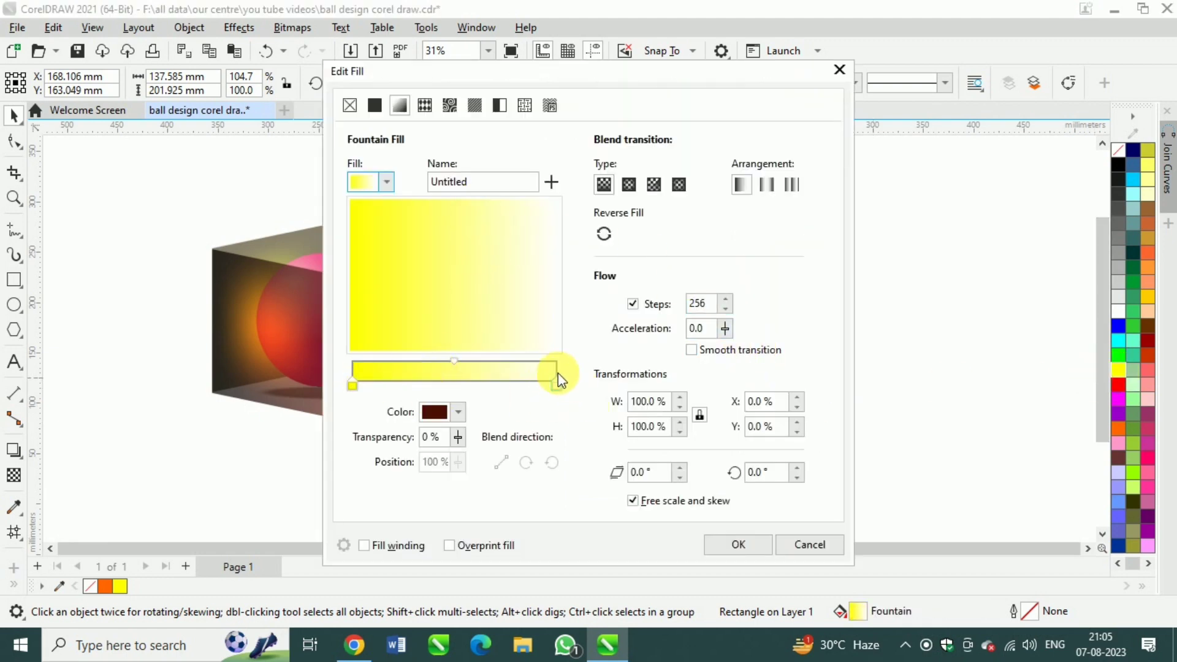
{"action": "left_click", "coordinate": [459, 412]}
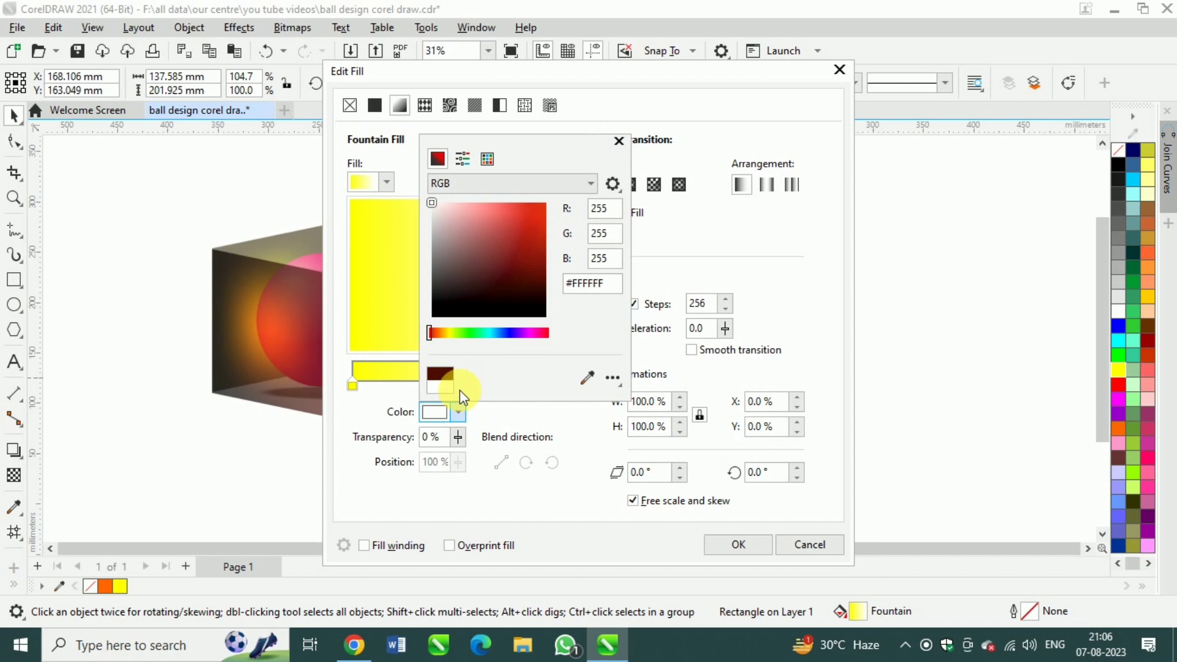
{"action": "left_click", "coordinate": [457, 184]}
{"action": "left_click", "coordinate": [454, 213]}
{"action": "left_click", "coordinate": [618, 235]}
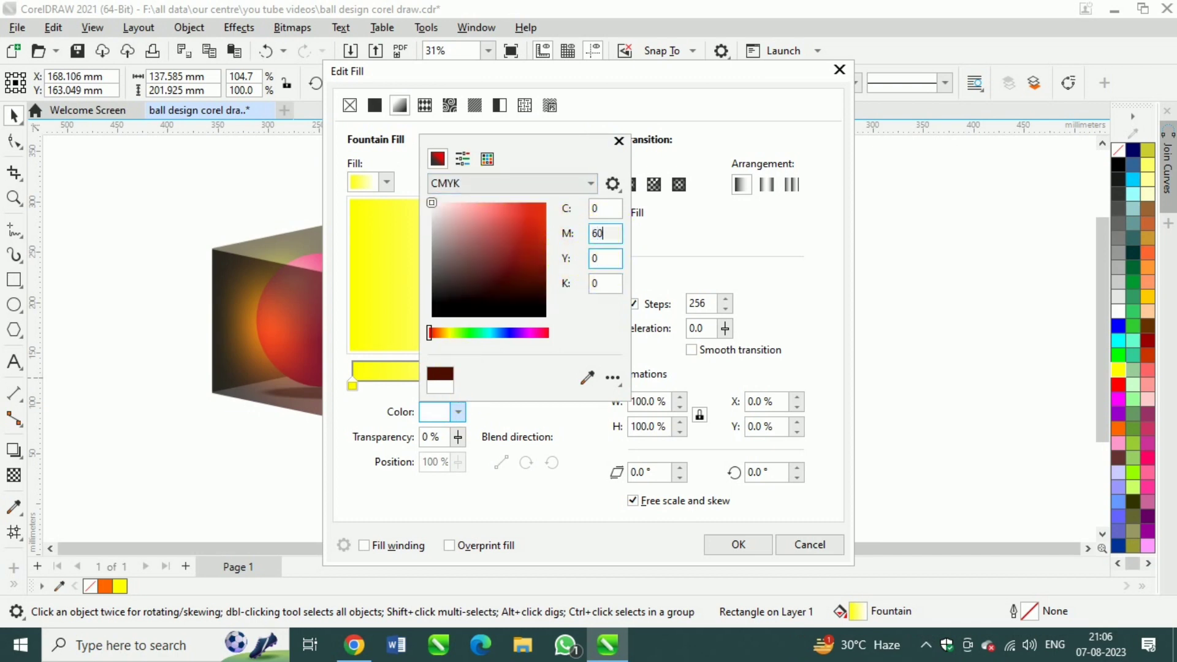
{"action": "left_click", "coordinate": [601, 261]}
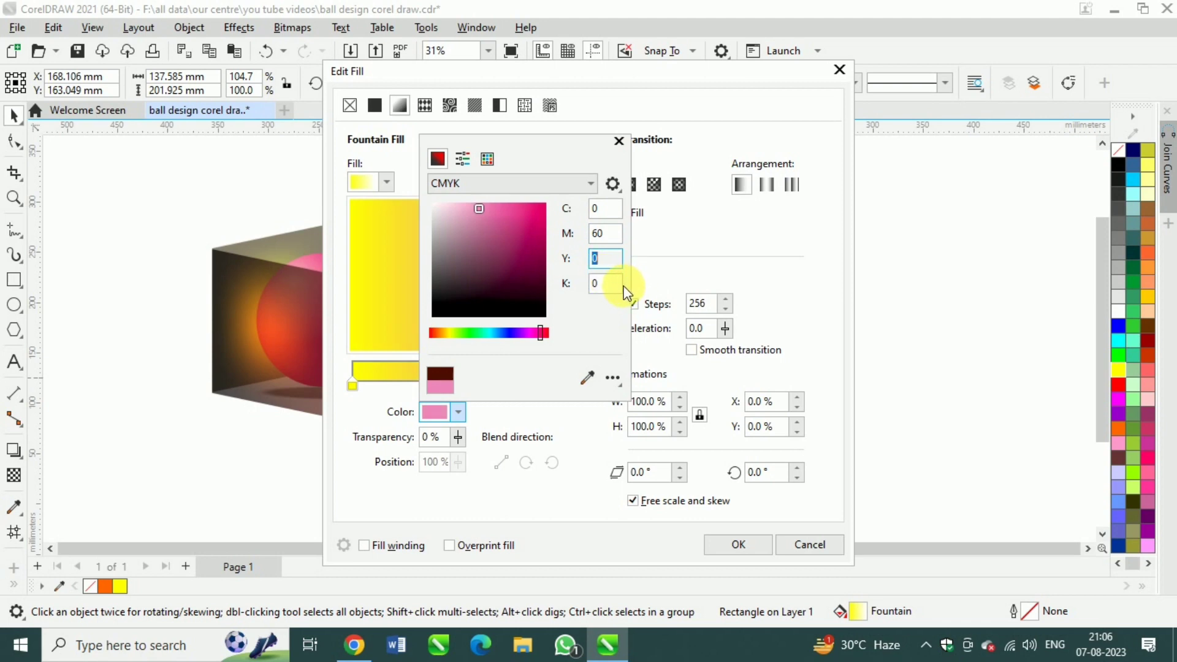
{"action": "left_click", "coordinate": [607, 288]}
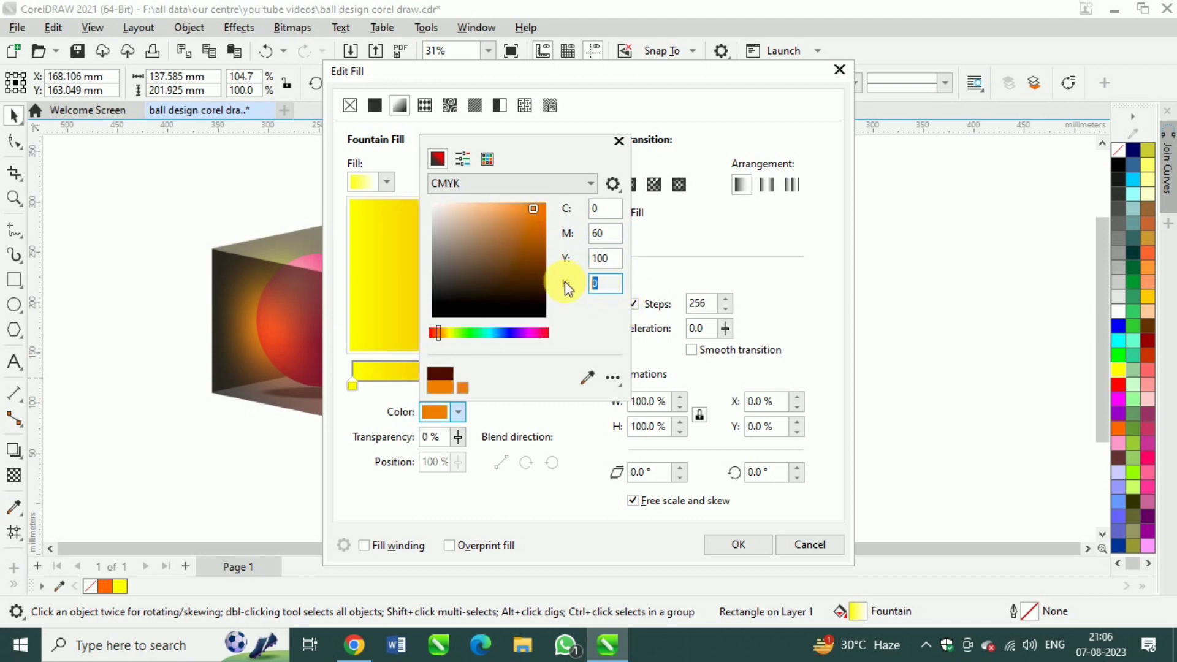
{"action": "left_click", "coordinate": [727, 553]}
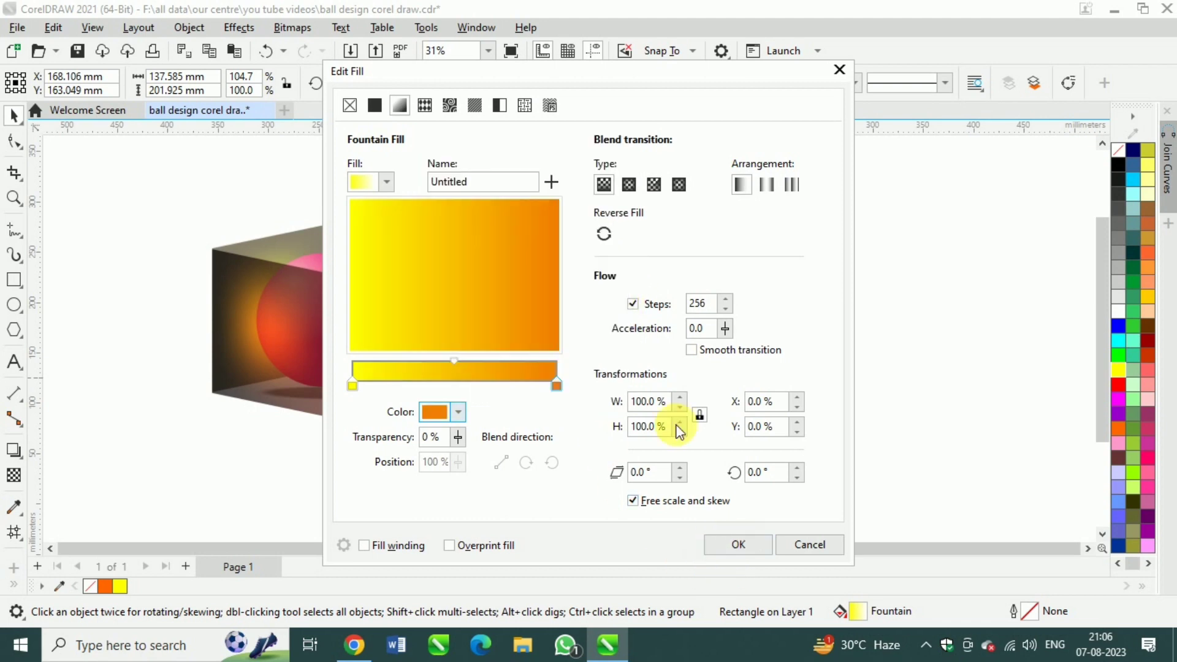
Make the right panel's fountain fill elliptical and reverse it so yellow lies at the center, and apply it
{"action": "left_click", "coordinate": [628, 185]}
{"action": "left_click", "coordinate": [604, 234]}
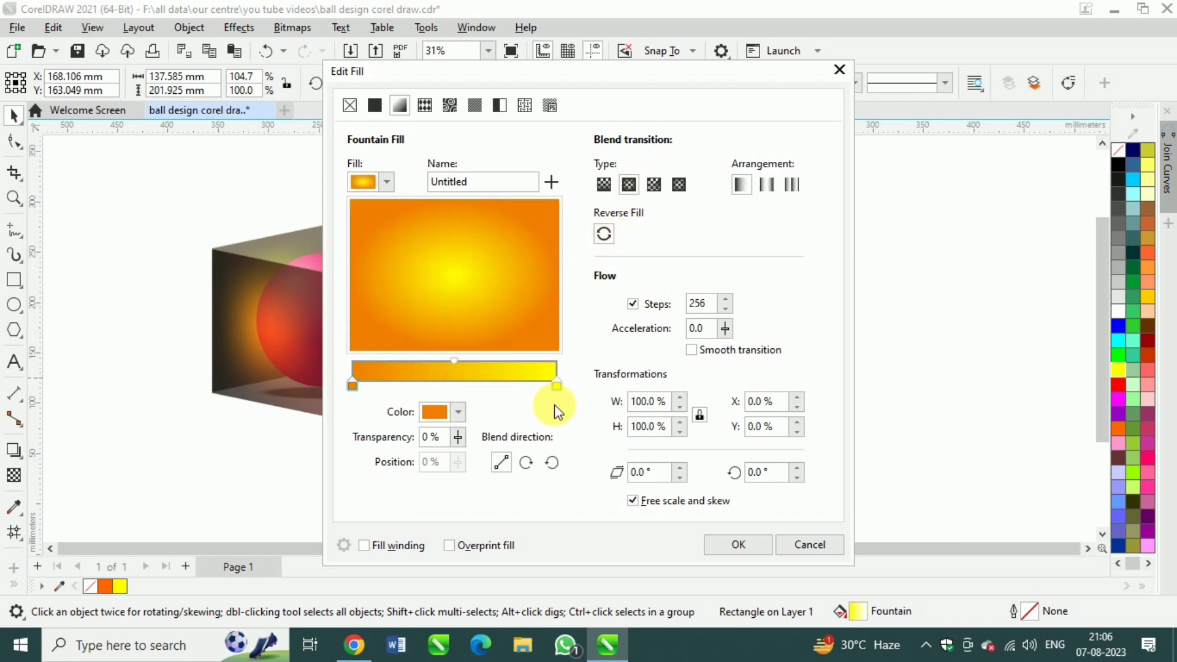
{"action": "left_click", "coordinate": [736, 556]}
{"action": "left_click", "coordinate": [770, 399]}
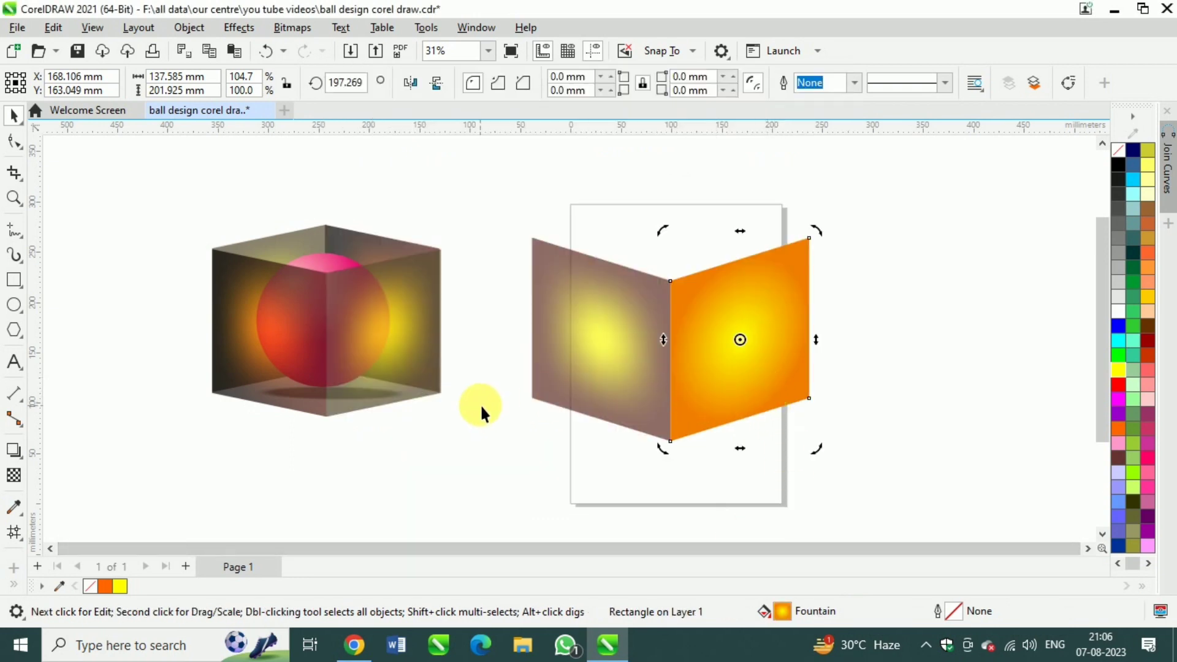
Add a 2 by 2 mesh fill to the right panel and color its center node yellow
{"action": "left_click", "coordinate": [14, 531]}
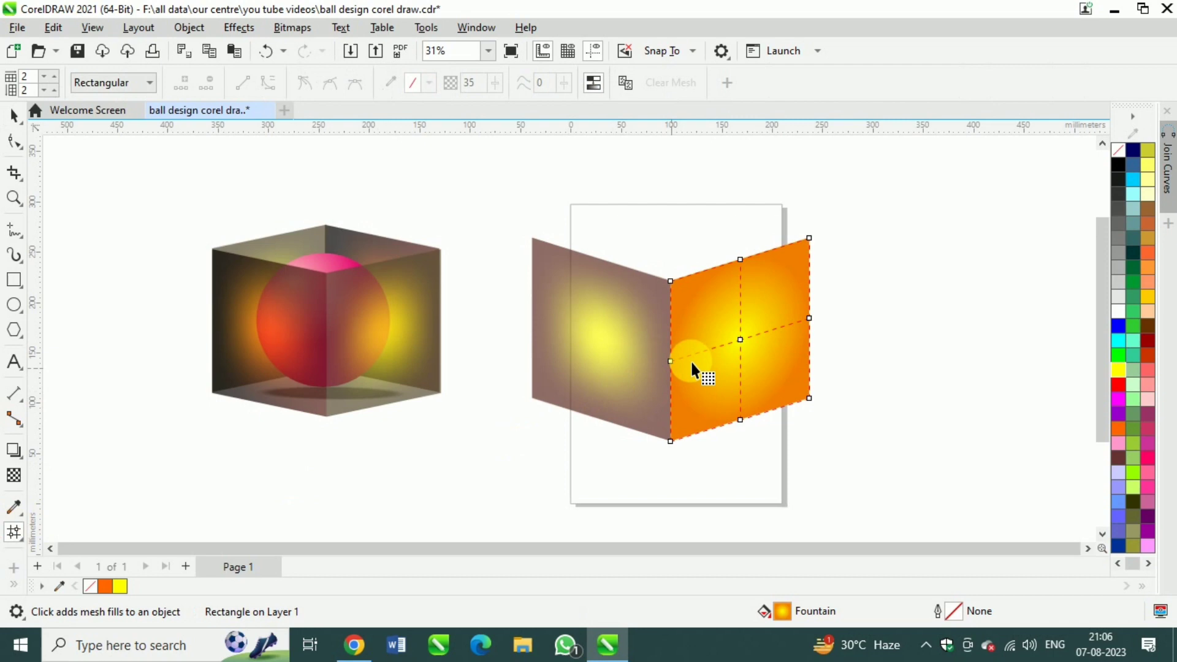
{"action": "left_click", "coordinate": [741, 339]}
{"action": "left_click", "coordinate": [1118, 370]}
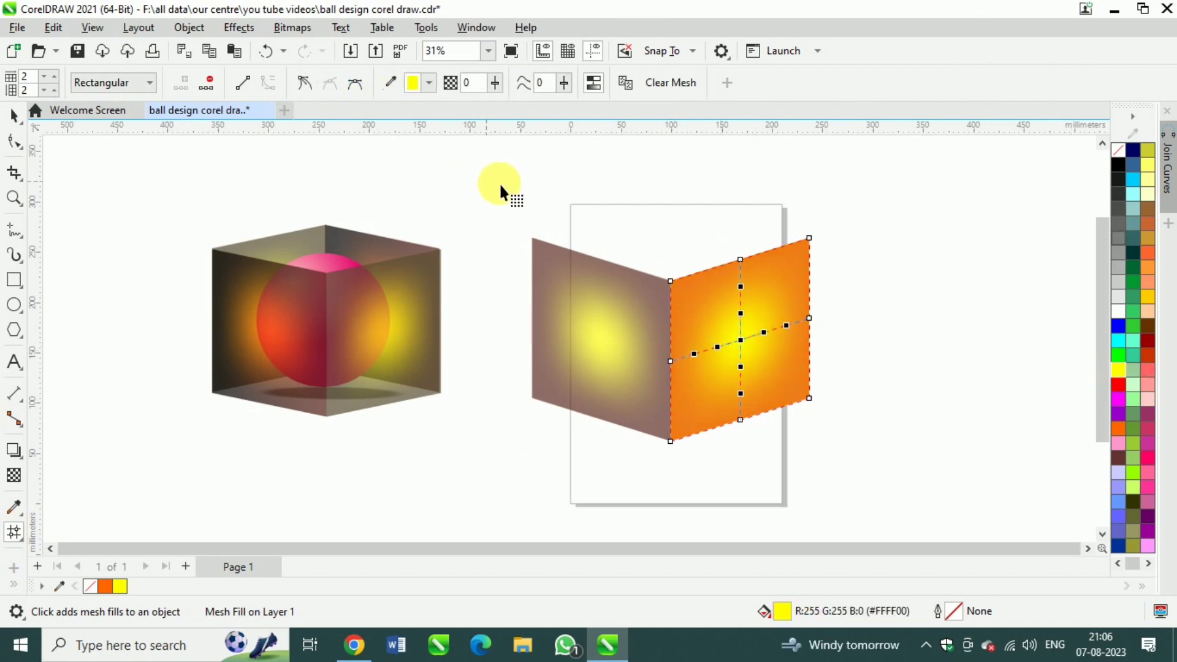
Select all mesh nodes of the right panel and set their transparency to 30
{"action": "left_click", "coordinate": [53, 28]}
{"action": "mouse_move", "coordinate": [202, 295]}
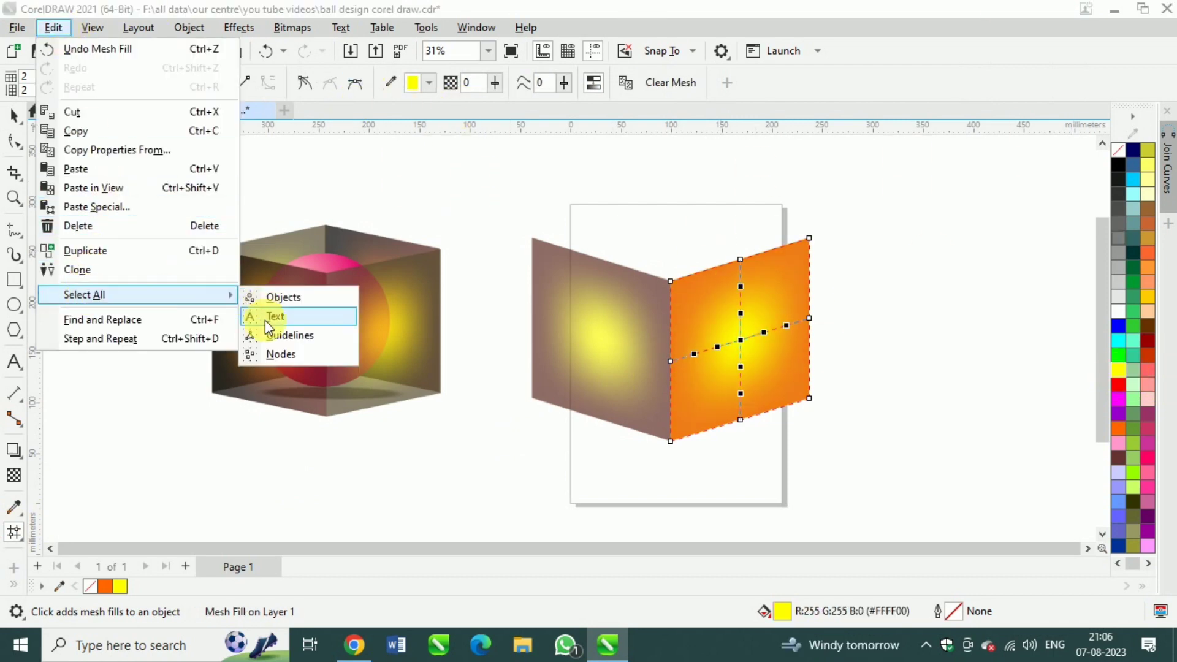
{"action": "left_click", "coordinate": [277, 354]}
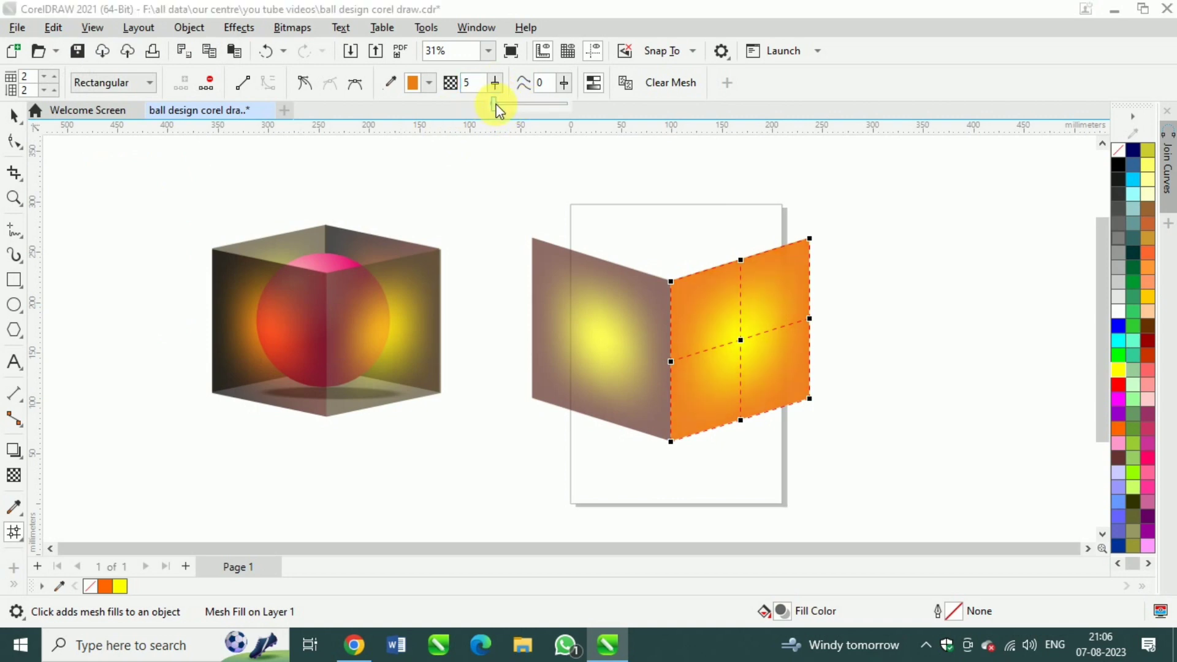
{"action": "left_click_drag", "start_coordinate": [494, 105], "coordinate": [520, 105]}
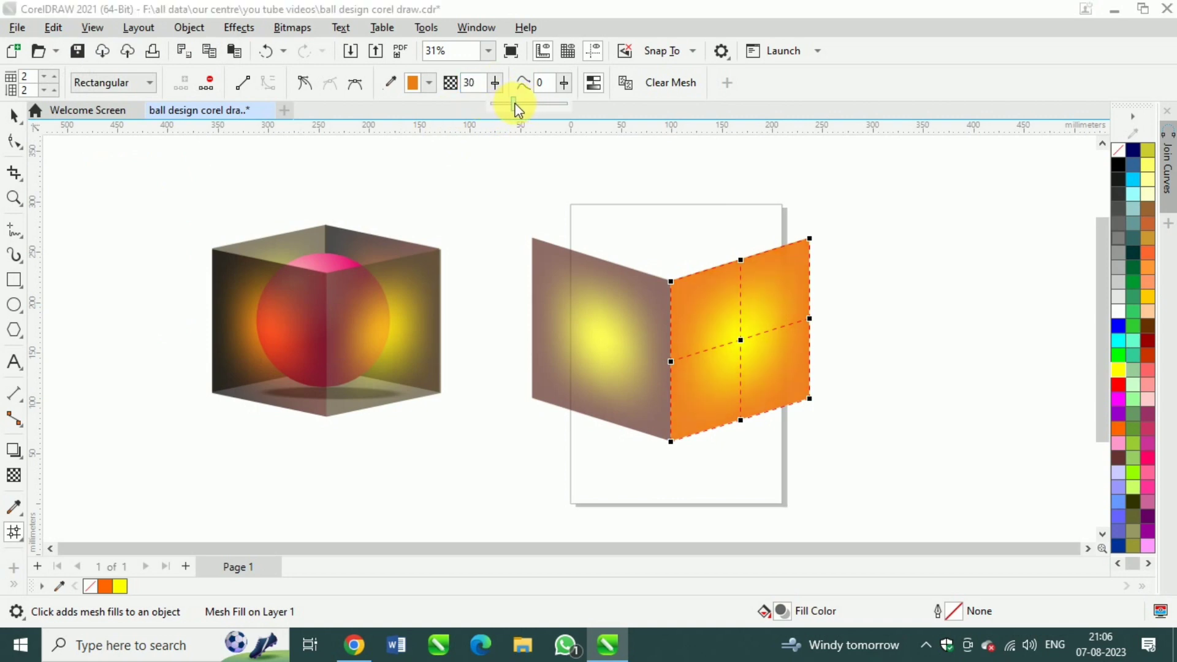
{"action": "left_click", "coordinate": [591, 208]}
{"action": "left_click", "coordinate": [594, 201]}
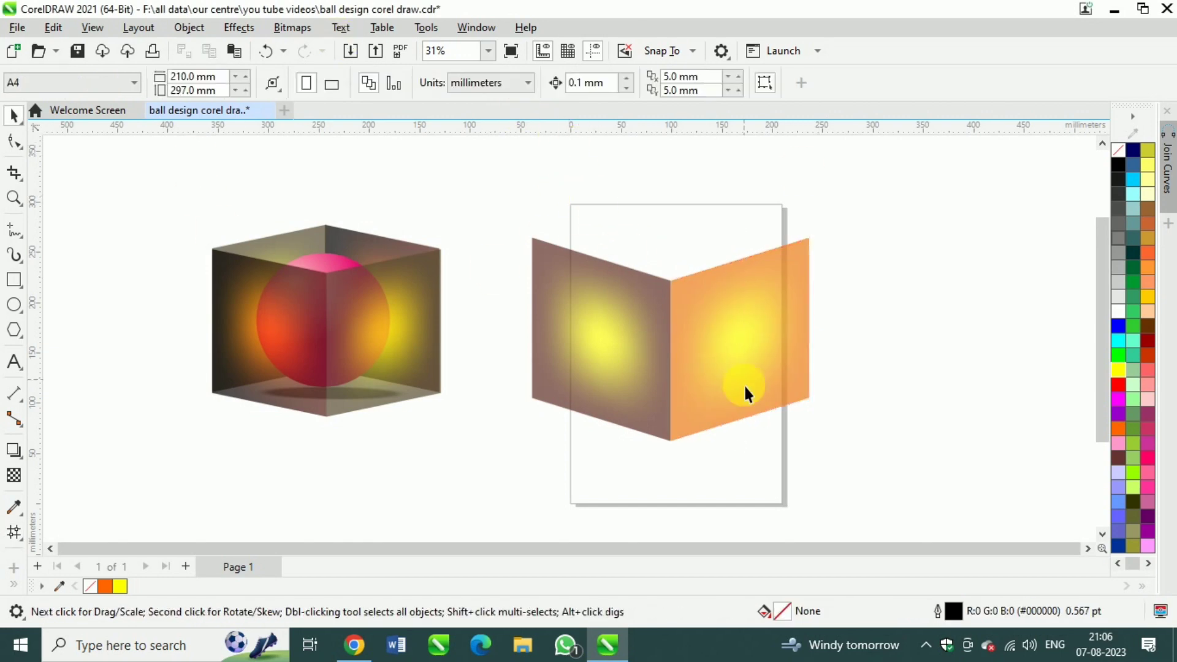
{"action": "scroll", "coordinate": [699, 355], "scroll_direction": "up", "scroll_amount": 1}
{"action": "scroll", "coordinate": [694, 360], "scroll_direction": "down", "scroll_amount": 2}
{"action": "left_click", "coordinate": [646, 336]}
{"action": "left_click", "coordinate": [760, 347]}
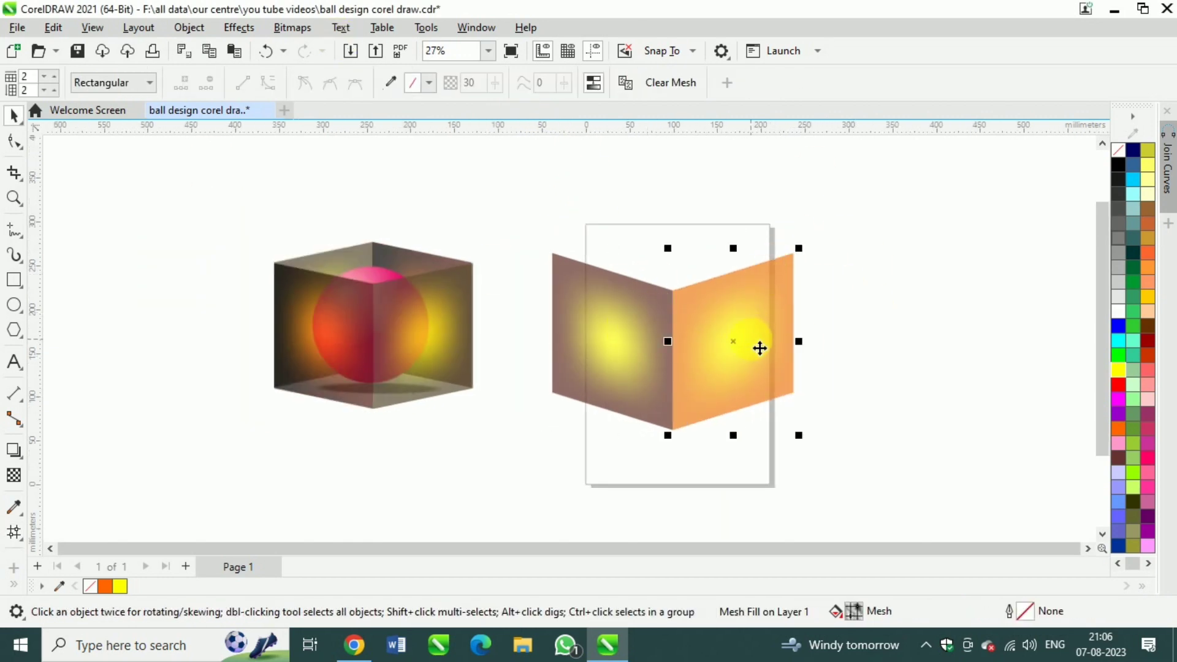
{"action": "left_click_drag", "start_coordinate": [760, 347], "coordinate": [628, 303]}
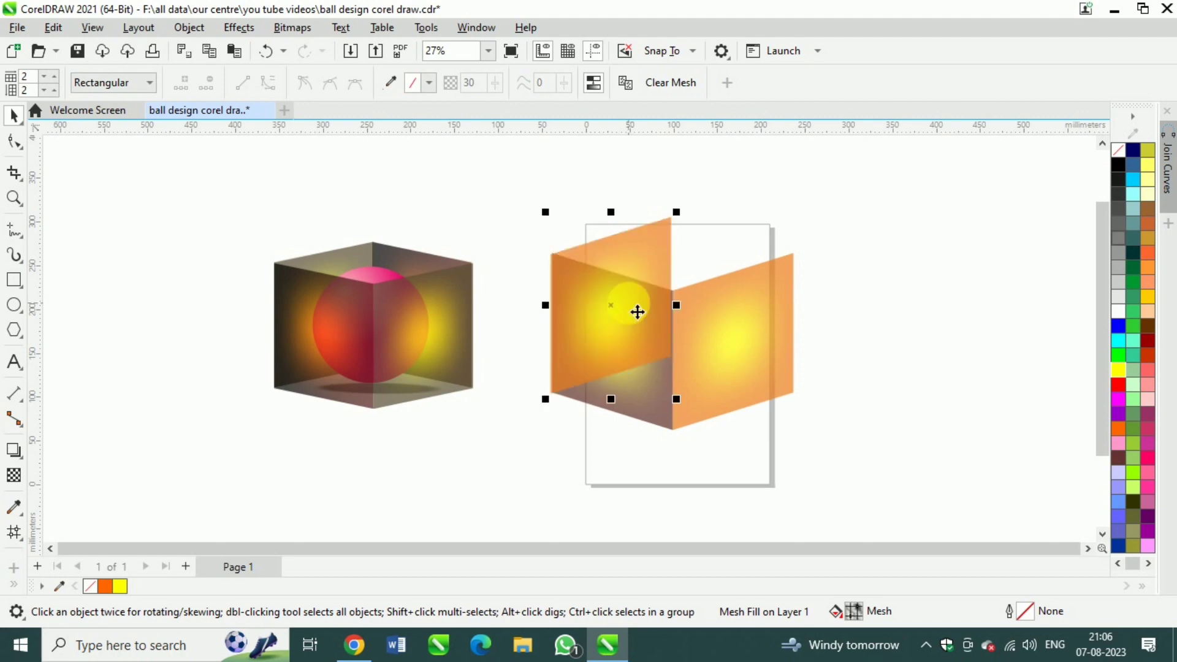
{"action": "key", "text": "ctrl+z"}
{"action": "left_click", "coordinate": [53, 28]}
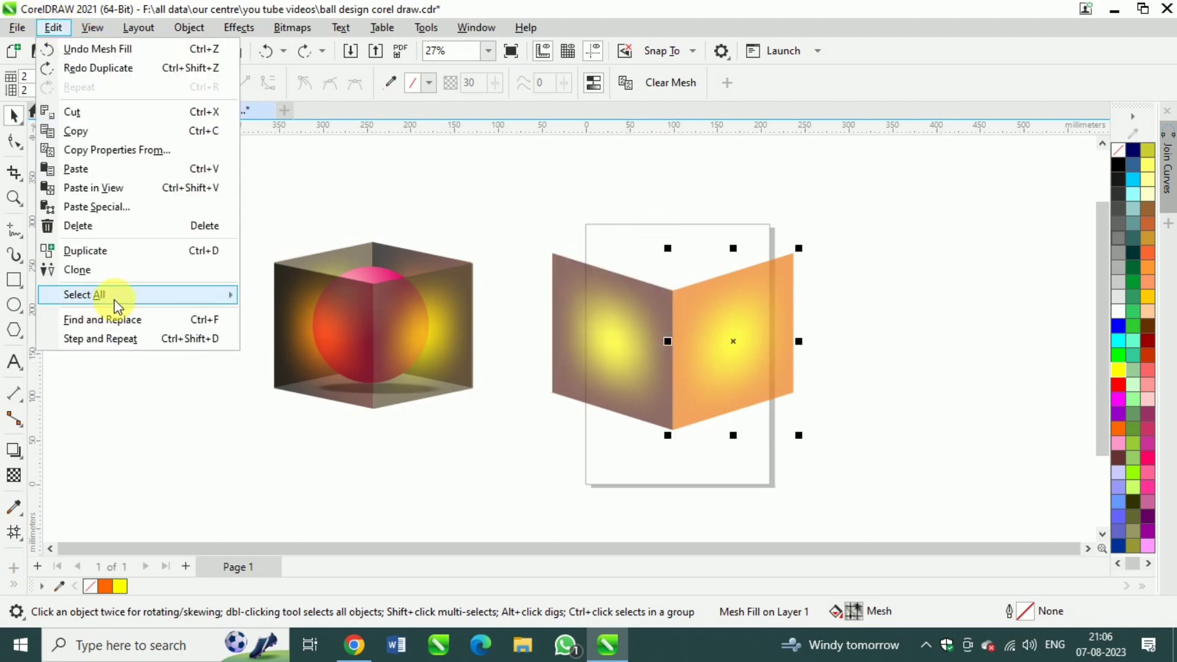
{"action": "mouse_move", "coordinate": [92, 30]}
{"action": "mouse_move", "coordinate": [153, 461]}
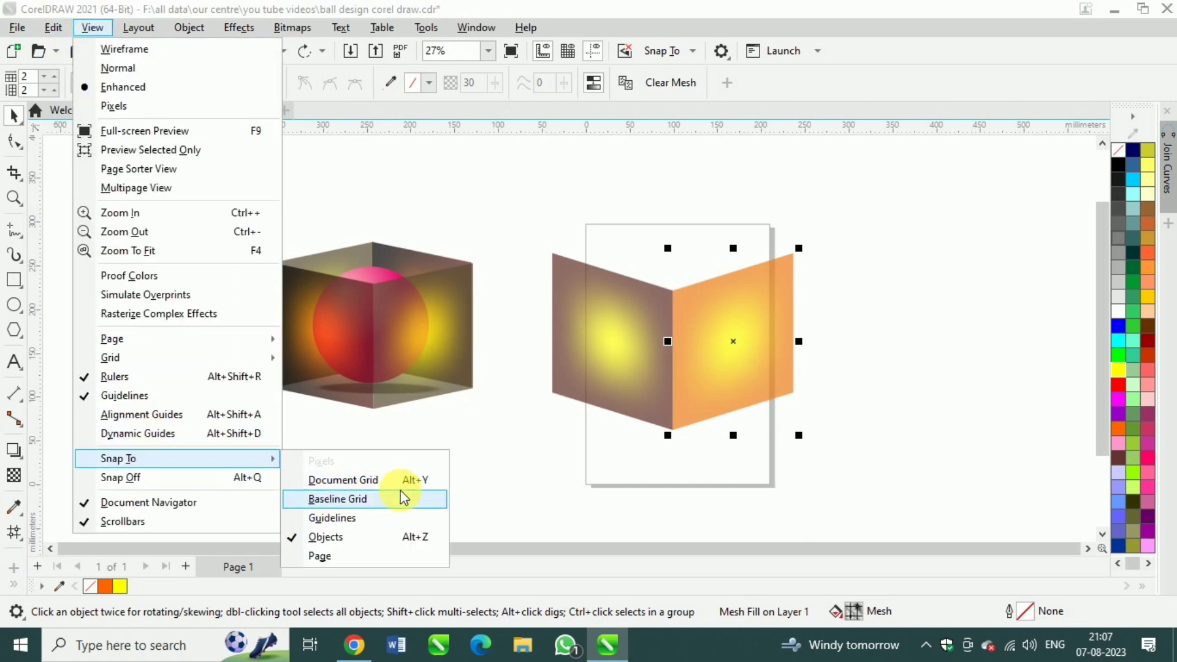
{"action": "left_click", "coordinate": [727, 475]}
Place a copy of the orange right panel snapped to the left panel's outer edge and send it to the back
{"action": "scroll", "coordinate": [785, 312], "scroll_direction": "up", "scroll_amount": 1}
{"action": "key", "text": "m"}
{"action": "left_click", "coordinate": [588, 288]}
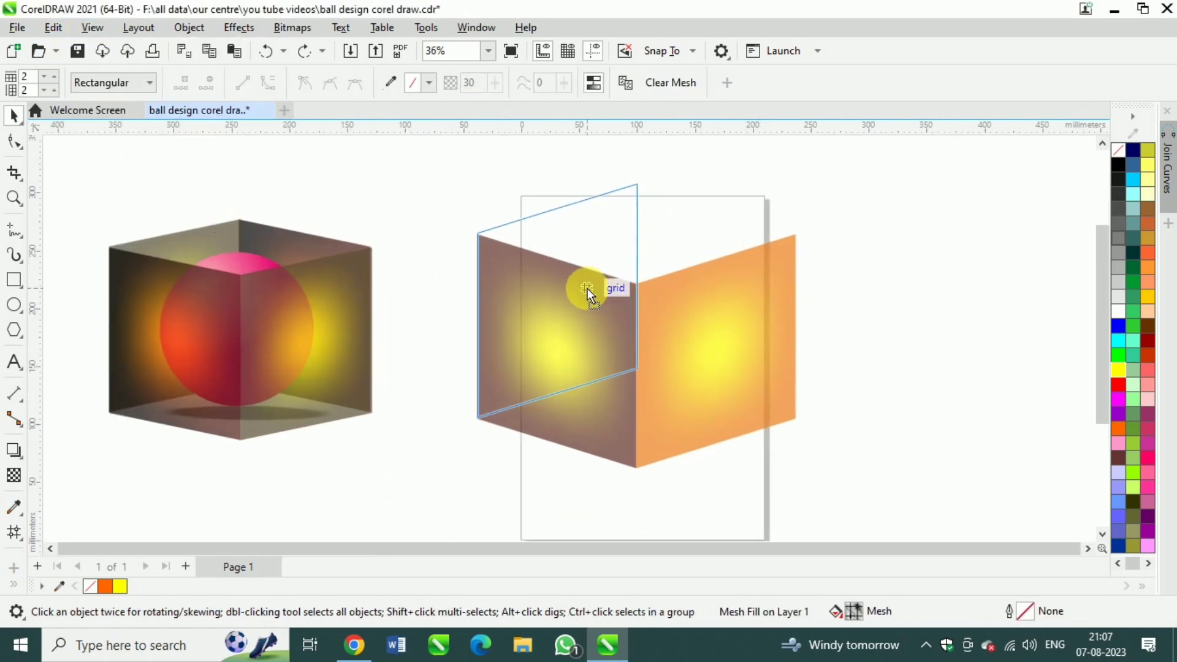
{"action": "key", "text": "shift+Page_Down"}
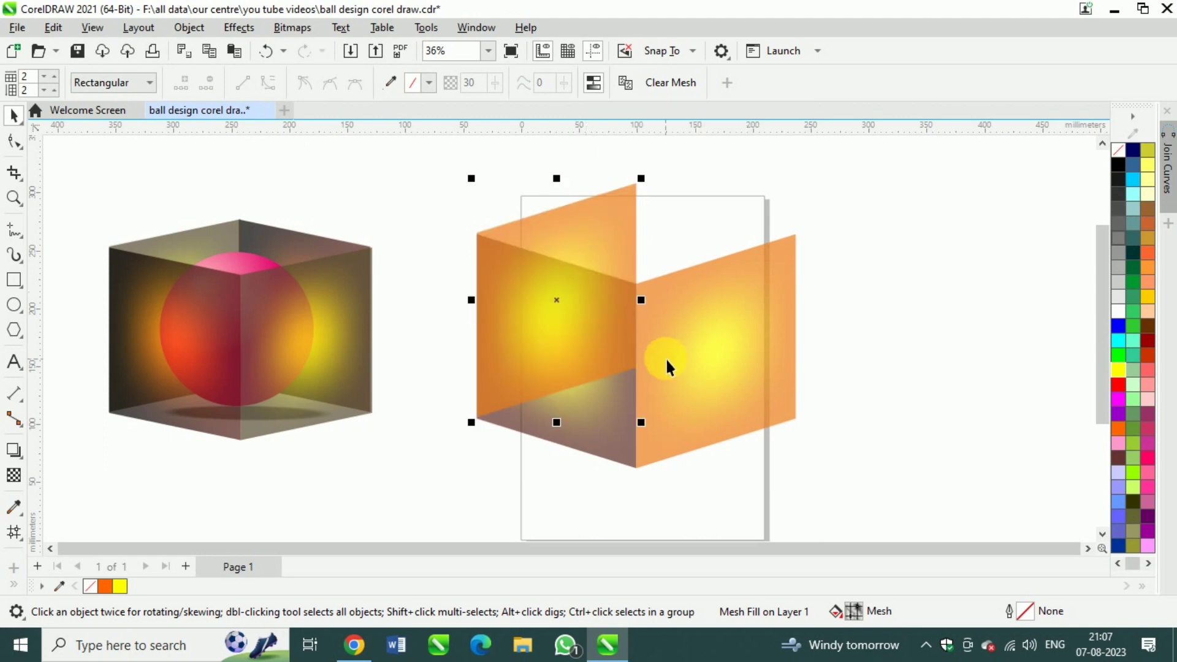
{"action": "key", "text": "shift+Page_Down"}
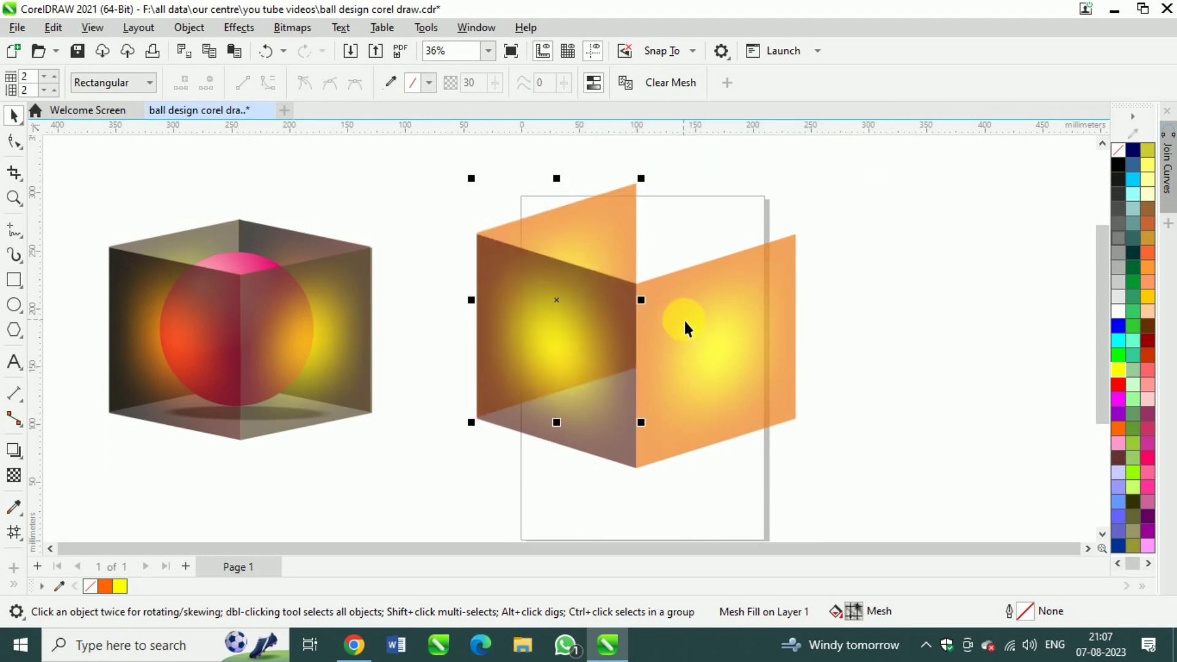
Place a copy of the brown left panel as the cube's back right side and send it to the back
{"action": "left_click", "coordinate": [704, 229]}
{"action": "left_click", "coordinate": [724, 296]}
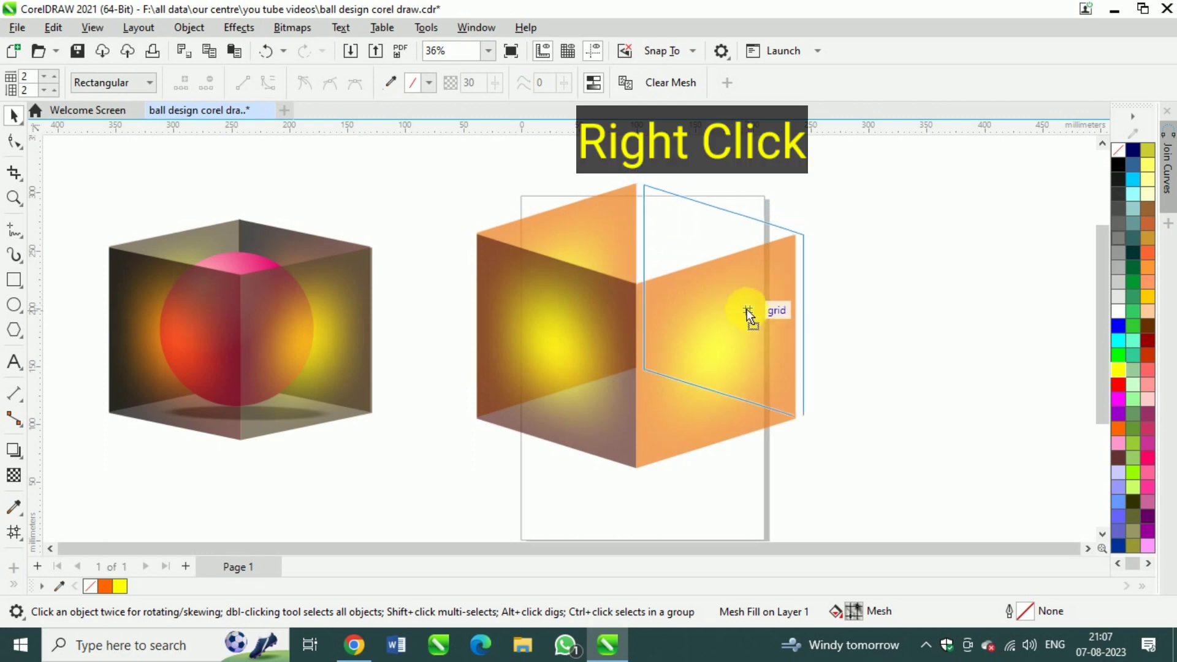
{"action": "key", "text": "shift+Page_Down"}
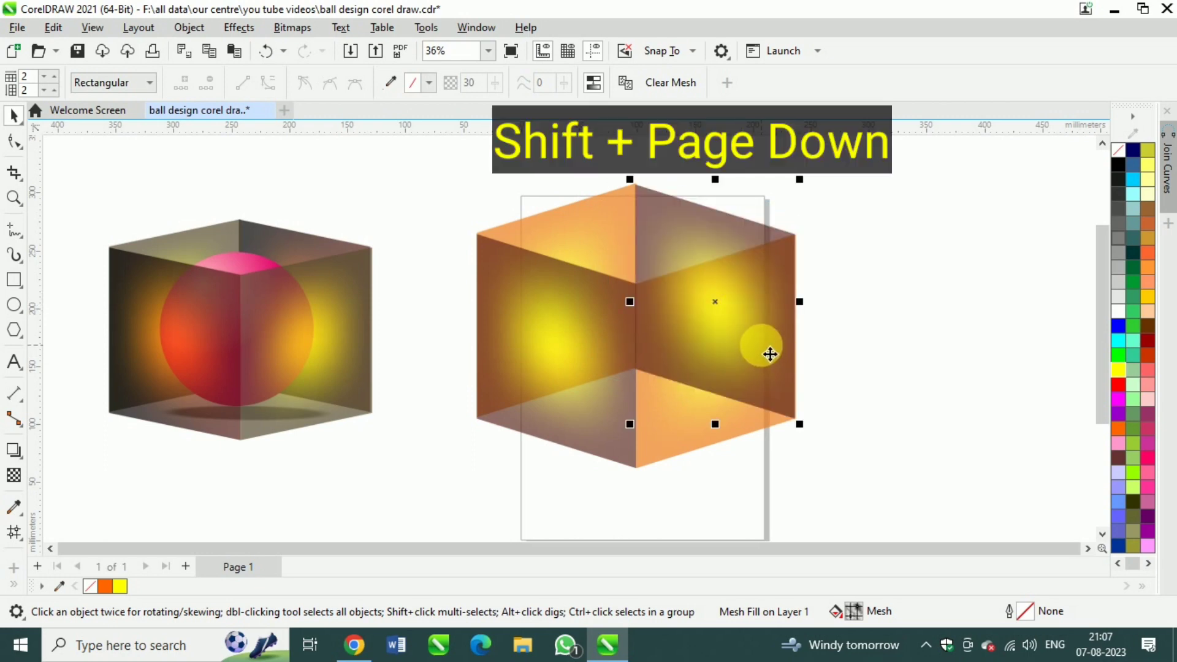
Nudge the back right panel up and to the right to close the overlap with the back left panel at their shared edge
{"action": "scroll", "coordinate": [697, 178], "scroll_direction": "up", "scroll_amount": 3}
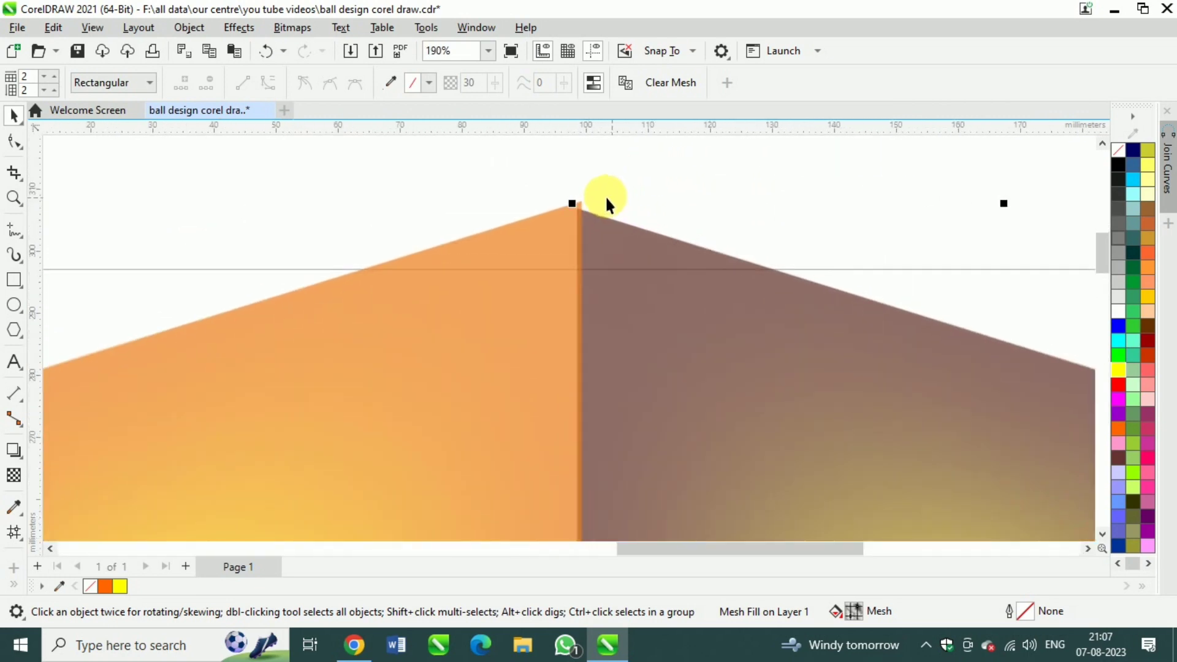
{"action": "key", "text": "Up"}
{"action": "key", "text": "Up"}
{"action": "key", "text": "Up"}
{"action": "key", "text": "Up"}
{"action": "key", "text": "Up"}
{"action": "key", "text": "Up"}
{"action": "key", "text": "Up"}
{"action": "key", "text": "Up"}
{"action": "key", "text": "Up"}
{"action": "key", "text": "Up"}
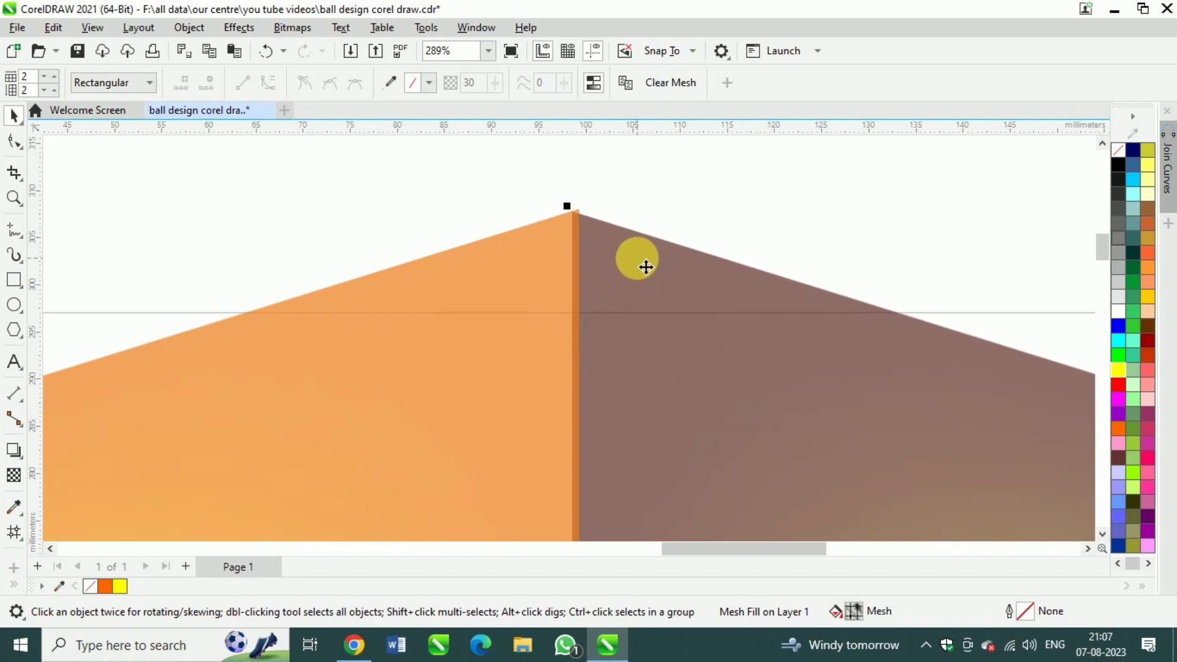
{"action": "key", "text": "Right"}
{"action": "key", "text": "Right"}
{"action": "key", "text": "Right"}
{"action": "key", "text": "Right"}
{"action": "key", "text": "Up"}
{"action": "key", "text": "Up"}
{"action": "key", "text": "Right"}
{"action": "key", "text": "Right"}
{"action": "scroll", "coordinate": [570, 214], "scroll_direction": "down", "scroll_amount": 2}
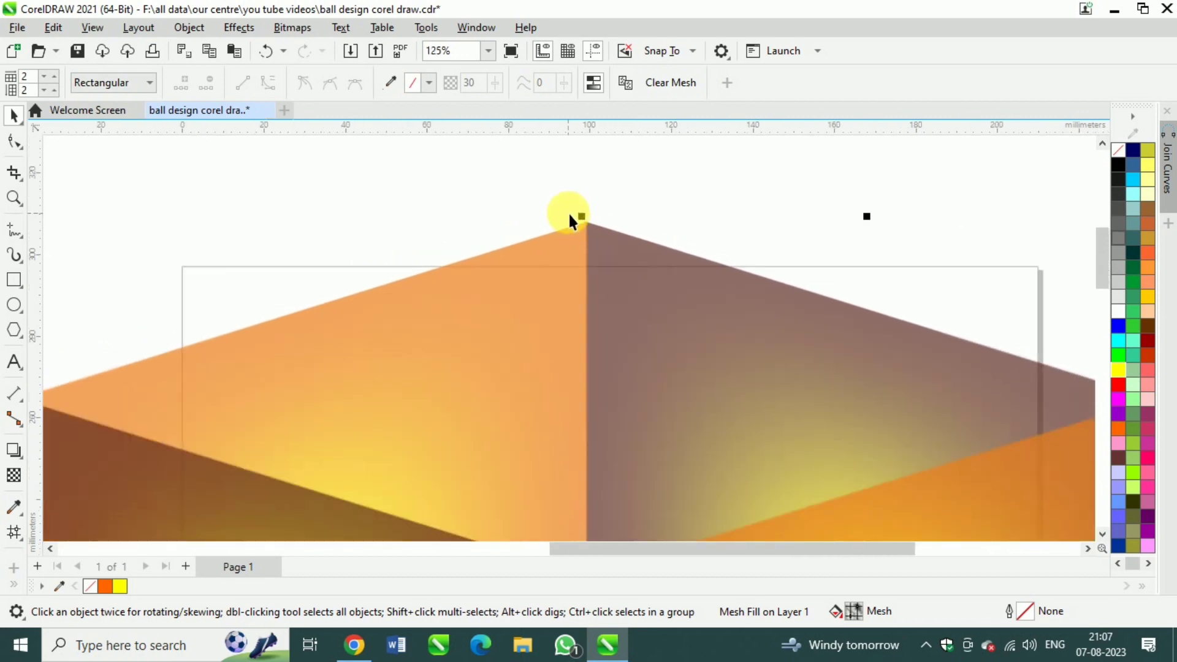
Nudge the back left panel down until its outer corner lines up with the front left panel's corner
{"action": "scroll", "coordinate": [276, 331], "scroll_direction": "up", "scroll_amount": 2}
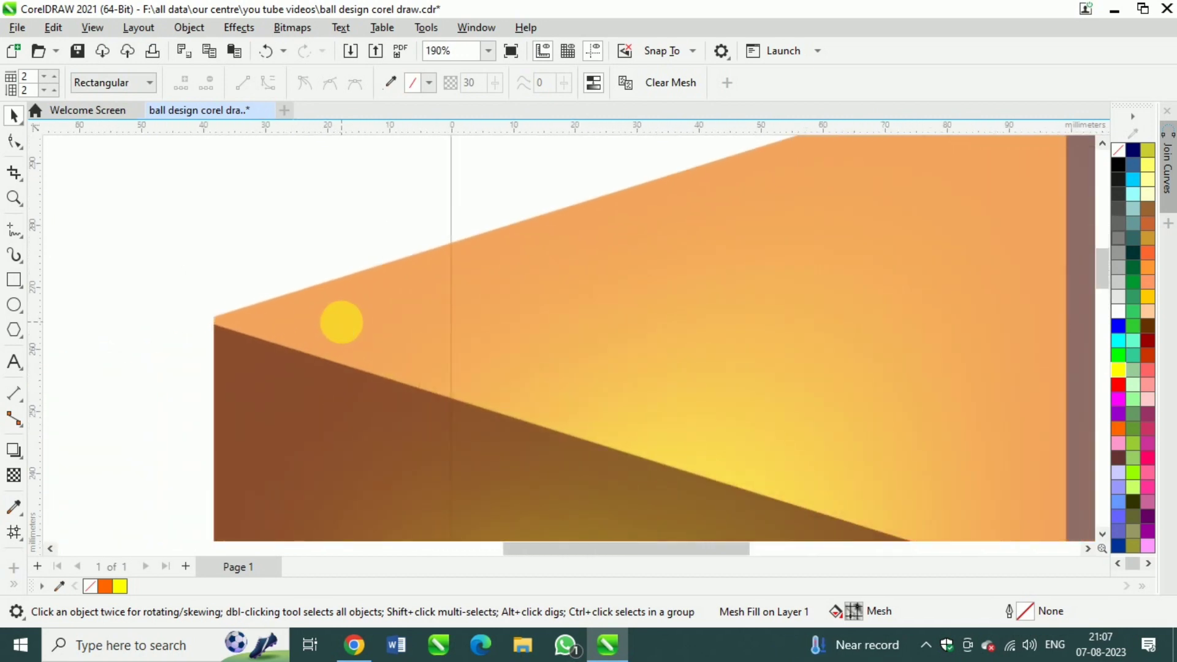
{"action": "key", "text": "Escape"}
{"action": "left_click", "coordinate": [377, 345]}
{"action": "key", "text": "Down"}
{"action": "key", "text": "Down"}
{"action": "key", "text": "Down"}
{"action": "key", "text": "Down"}
{"action": "key", "text": "Down"}
{"action": "key", "text": "Down"}
{"action": "key", "text": "Down"}
{"action": "key", "text": "Down"}
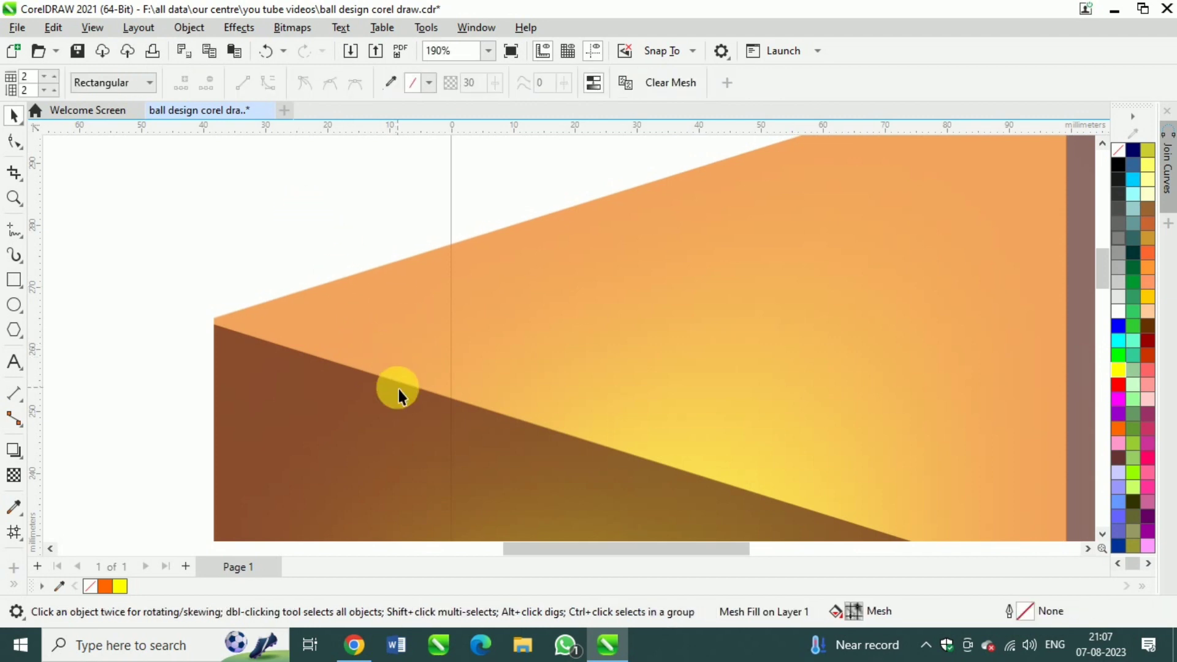
{"action": "key", "text": "Down"}
{"action": "key", "text": "Down"}
{"action": "scroll", "coordinate": [235, 335], "scroll_direction": "down", "scroll_amount": 2}
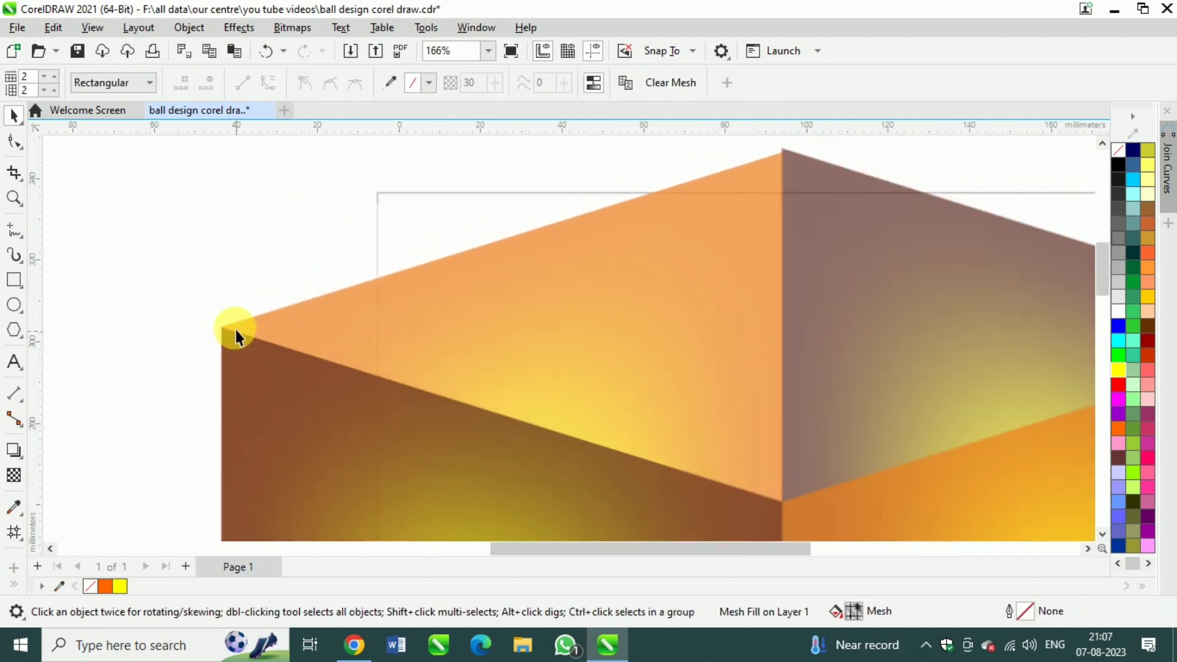
Nudge the back right panel down toward the front right panel's outer corner and check the join at the cube's top corner
{"action": "scroll", "coordinate": [770, 270], "scroll_direction": "up", "scroll_amount": 3}
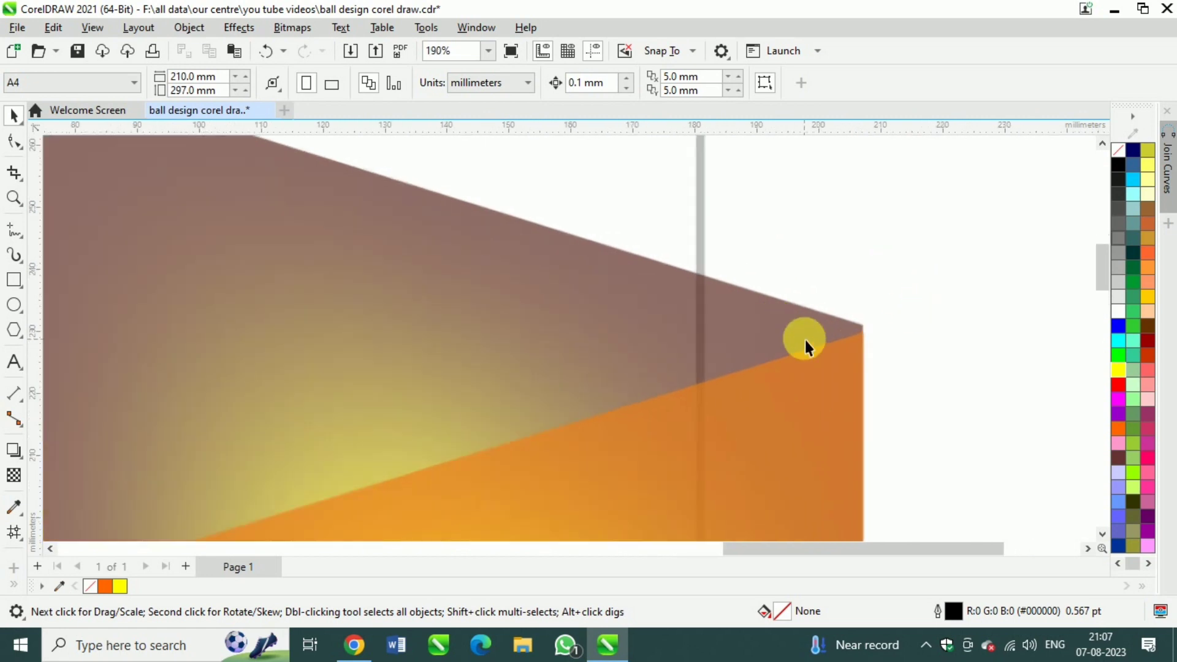
{"action": "key", "text": "Down"}
{"action": "key", "text": "Down"}
{"action": "key", "text": "Down"}
{"action": "key", "text": "Down"}
{"action": "key", "text": "Down"}
{"action": "key", "text": "Down"}
{"action": "key", "text": "Down"}
{"action": "key", "text": "Down"}
{"action": "key", "text": "Down"}
{"action": "key", "text": "Down"}
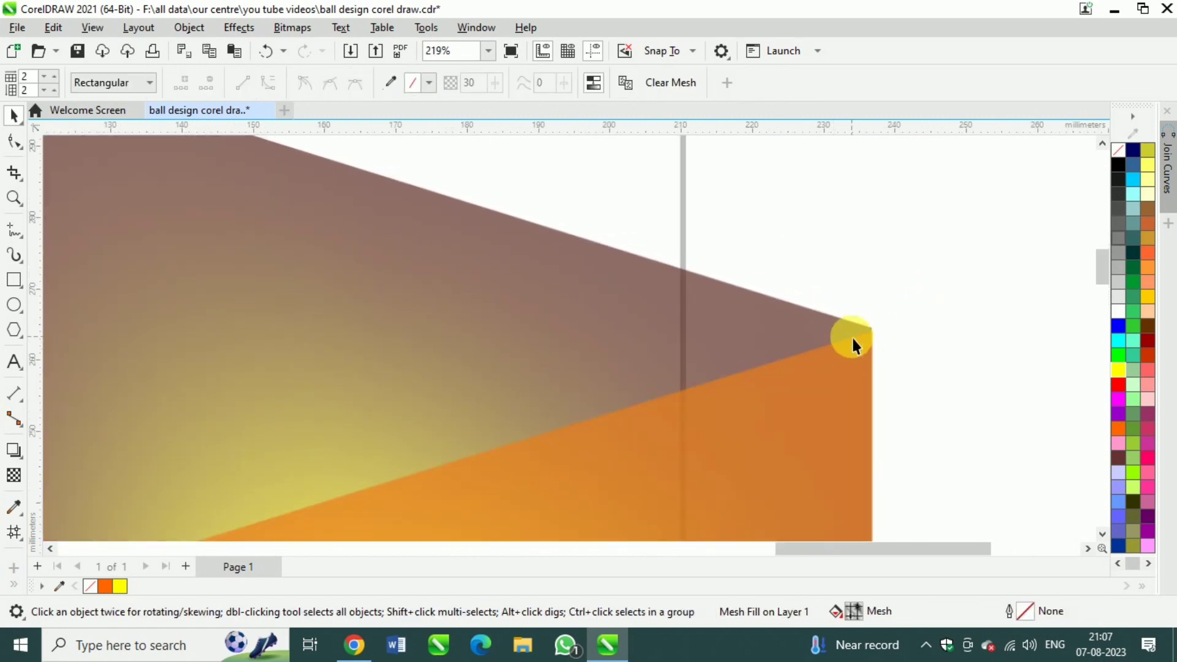
{"action": "left_click", "coordinate": [851, 294]}
{"action": "scroll", "coordinate": [877, 324], "scroll_direction": "down", "scroll_amount": 3}
{"action": "scroll", "coordinate": [444, 207], "scroll_direction": "up", "scroll_amount": 4}
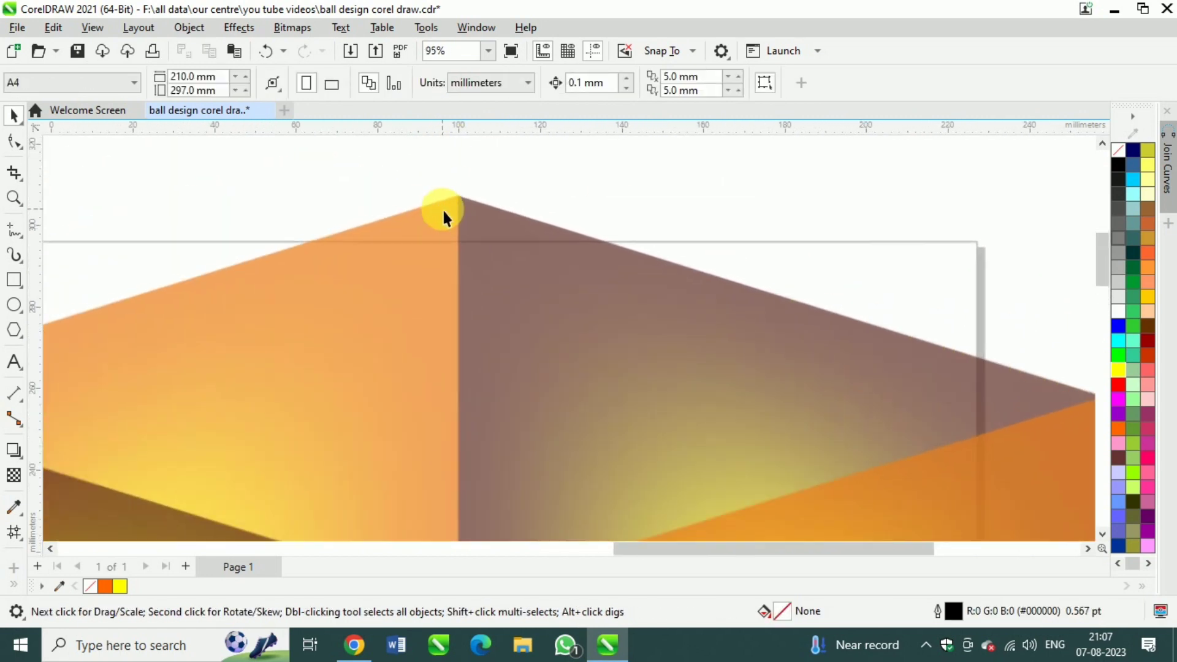
{"action": "left_click", "coordinate": [498, 254]}
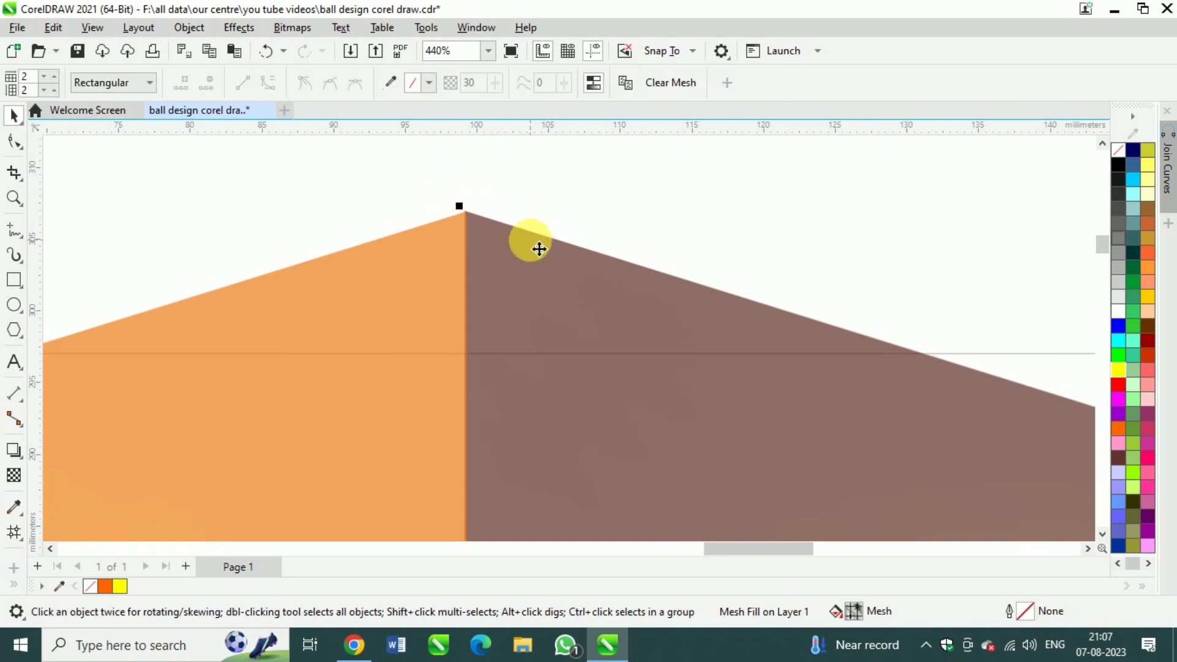
{"action": "left_click", "coordinate": [531, 215]}
{"action": "scroll", "coordinate": [531, 214], "scroll_direction": "down", "scroll_amount": 5}
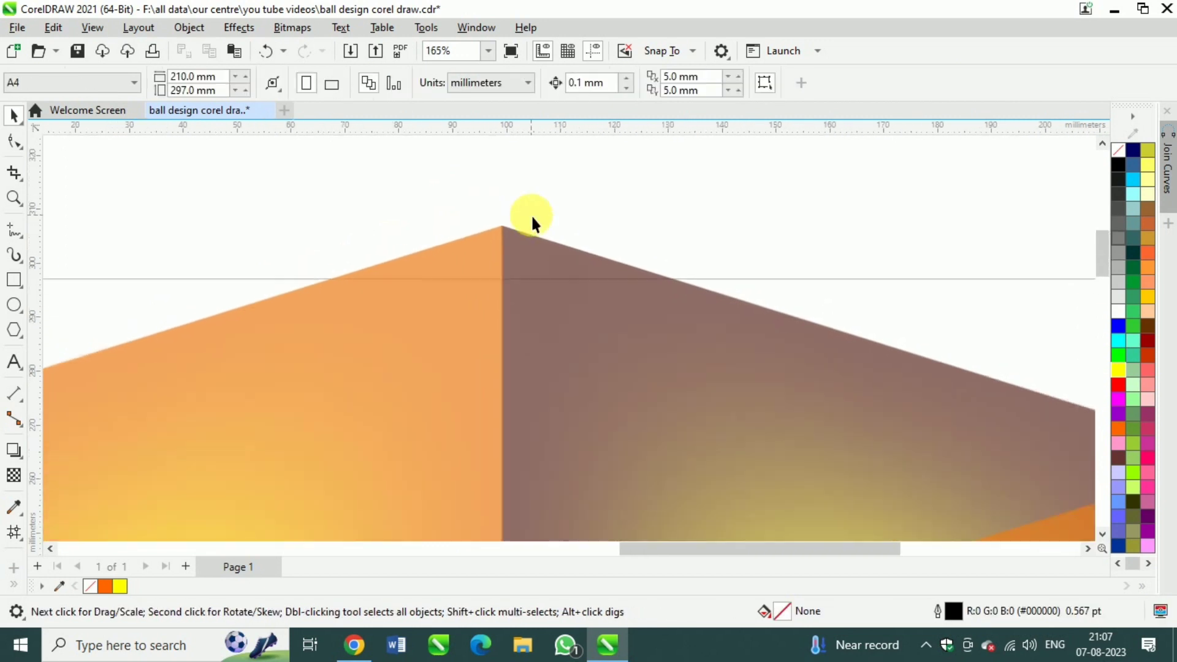
{"action": "scroll", "coordinate": [509, 233], "scroll_direction": "down", "scroll_amount": 2}
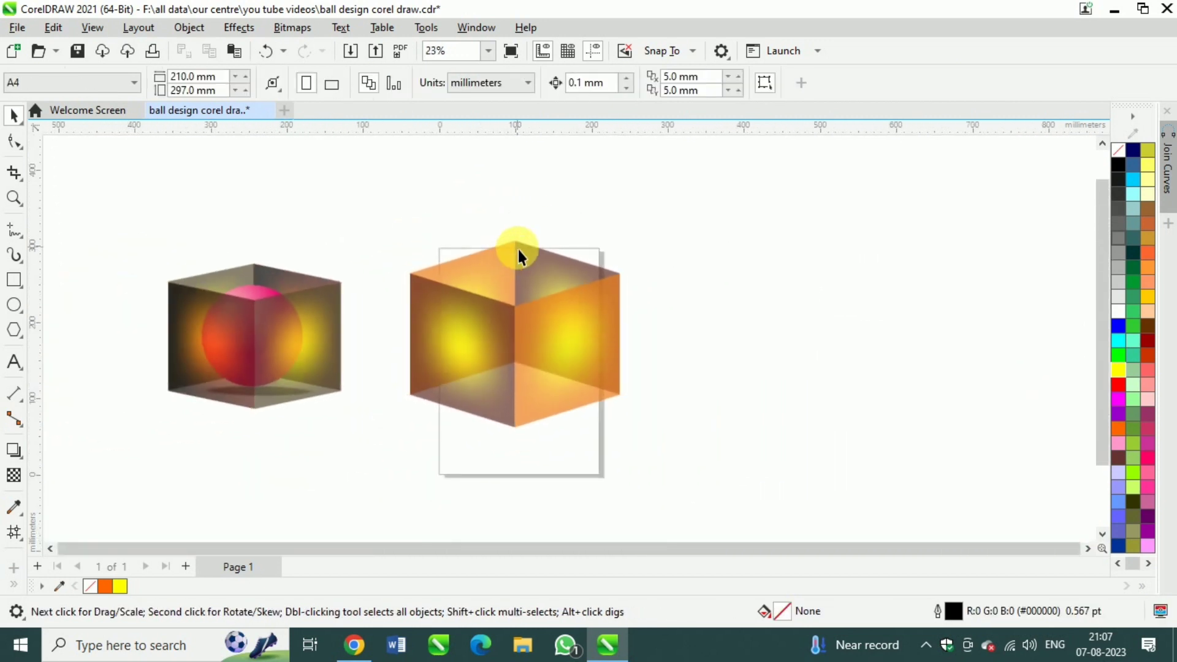
{"action": "scroll", "coordinate": [517, 250], "scroll_direction": "up", "scroll_amount": 1}
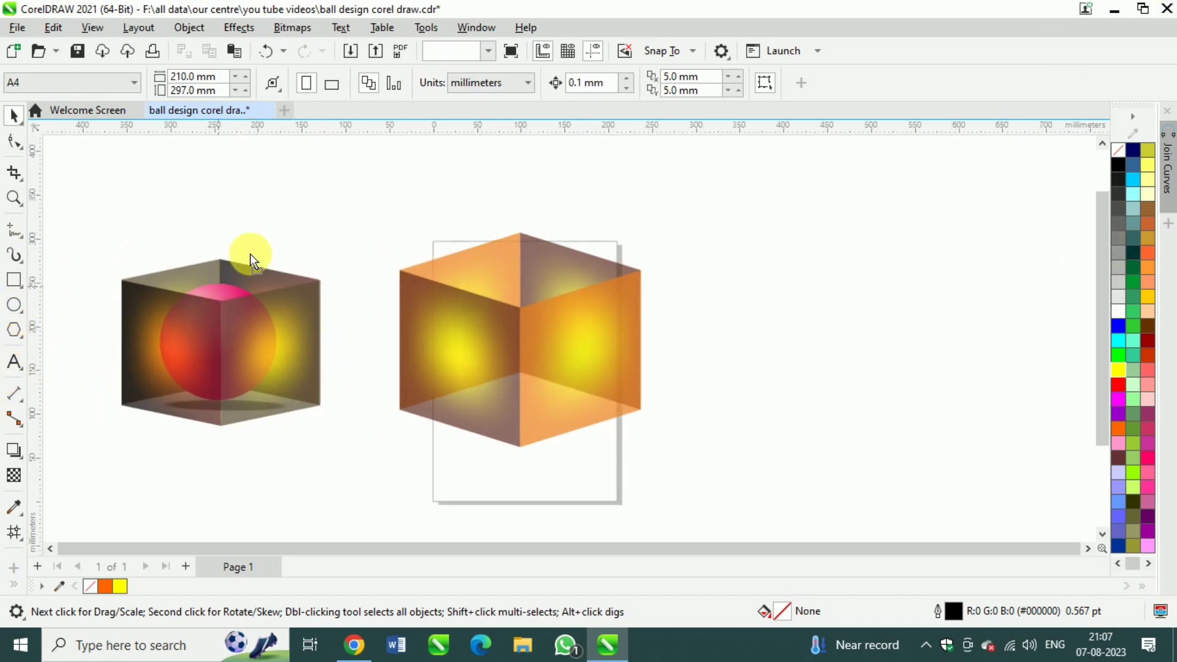
{"action": "left_click_drag", "start_coordinate": [219, 286], "coordinate": [289, 193]}
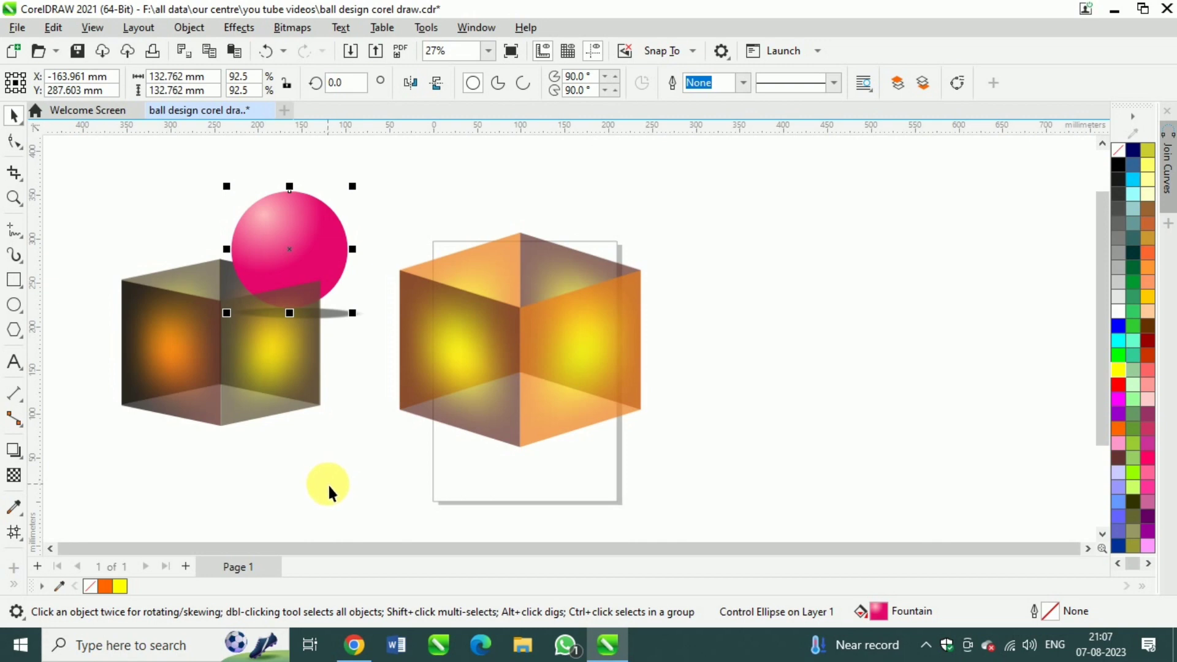
{"action": "key", "text": "ctrl+z"}
{"action": "left_click", "coordinate": [381, 455]}
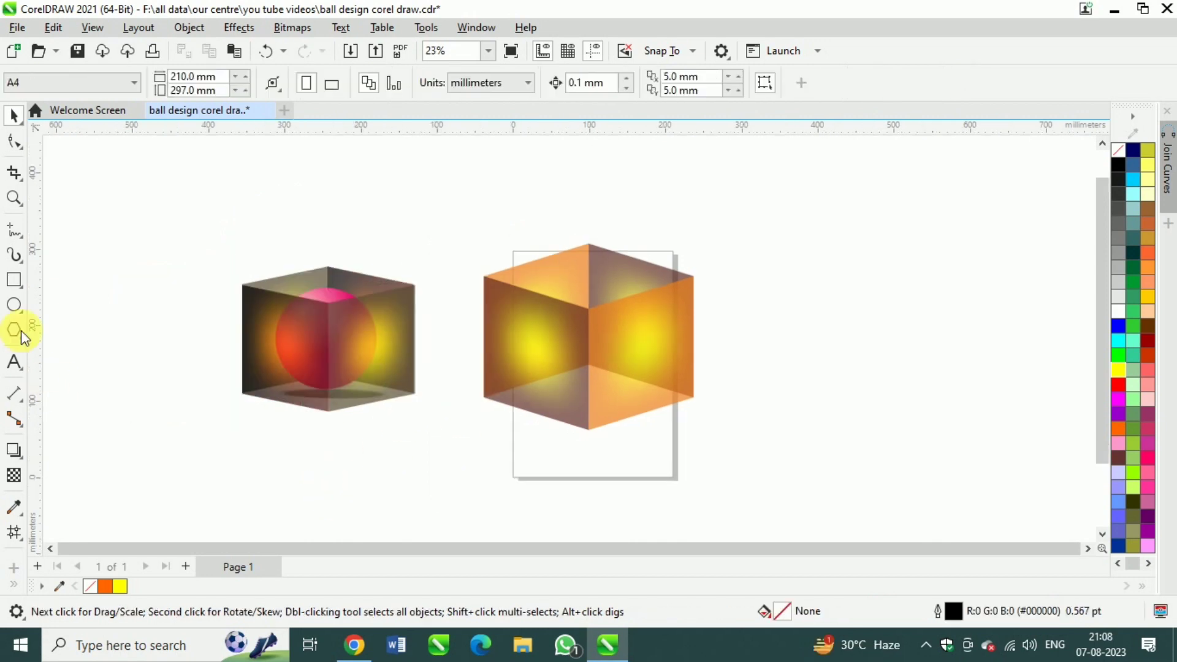
Draw a circle about 227 mm in diameter to the right of the new cube, filled magenta with no outline
{"action": "left_click", "coordinate": [14, 306]}
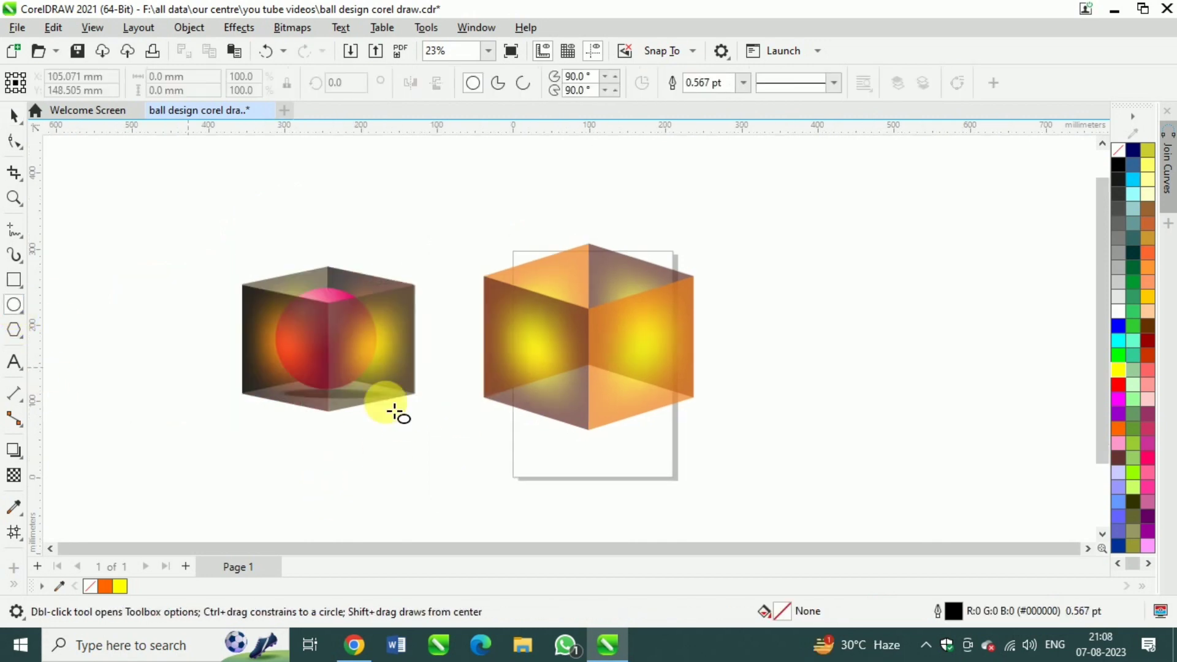
{"action": "left_click_drag", "start_coordinate": [791, 273], "coordinate": [962, 447]}
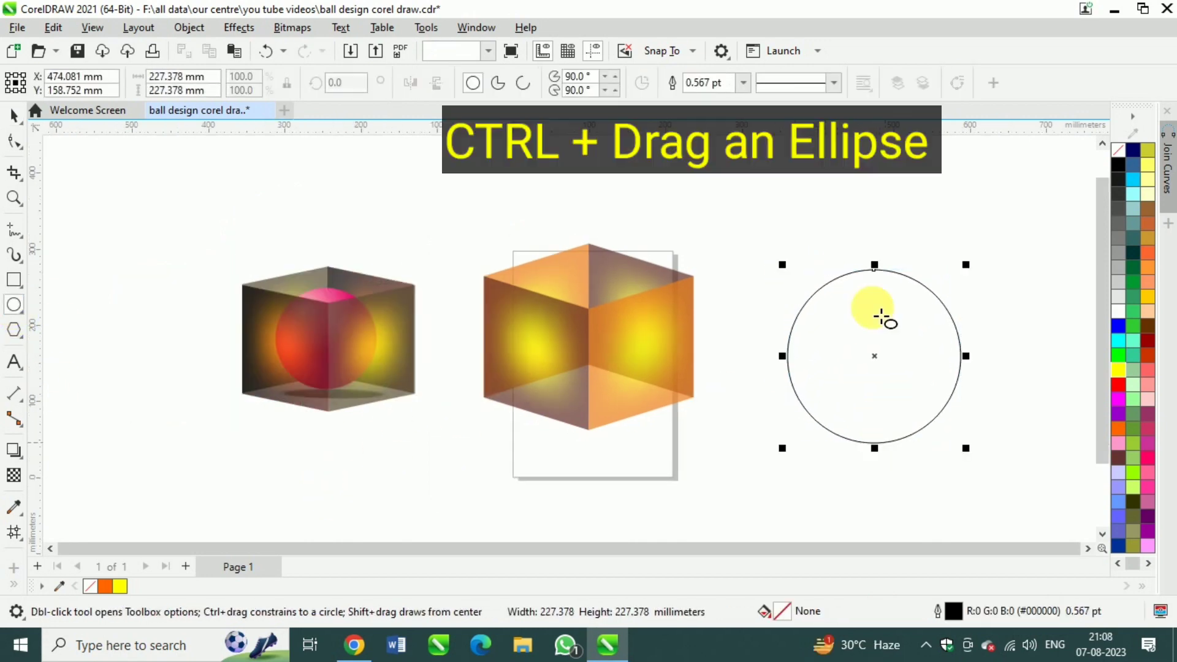
{"action": "left_click", "coordinate": [11, 120]}
{"action": "left_click", "coordinate": [679, 245]}
{"action": "left_click_drag", "start_coordinate": [853, 358], "coordinate": [822, 358]}
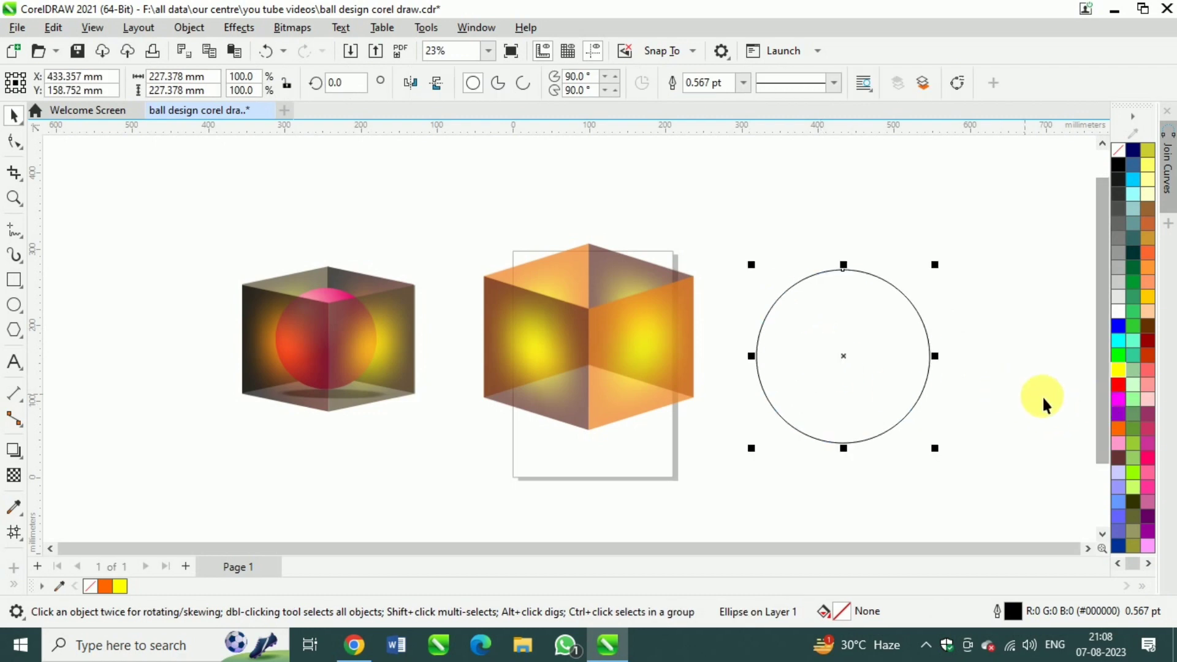
{"action": "left_click", "coordinate": [1118, 398]}
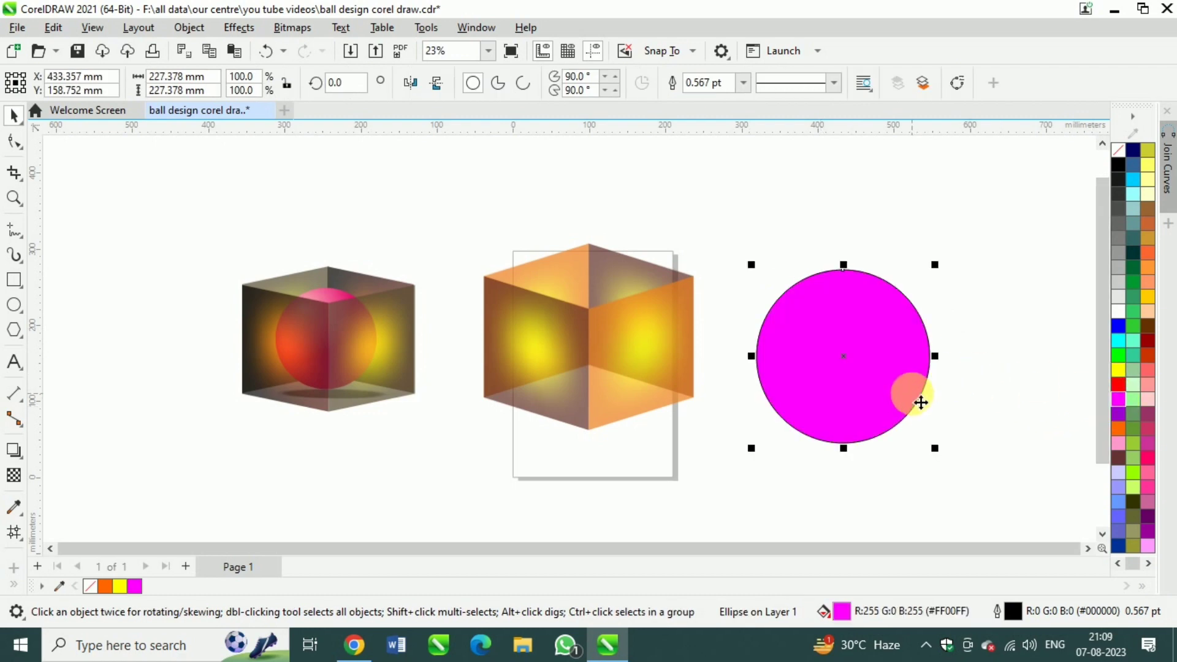
{"action": "right_click", "coordinate": [1120, 150]}
Apply a fountain fill to the circle and switch its white end colour to the CMYK colour model
{"action": "key", "text": "F11"}
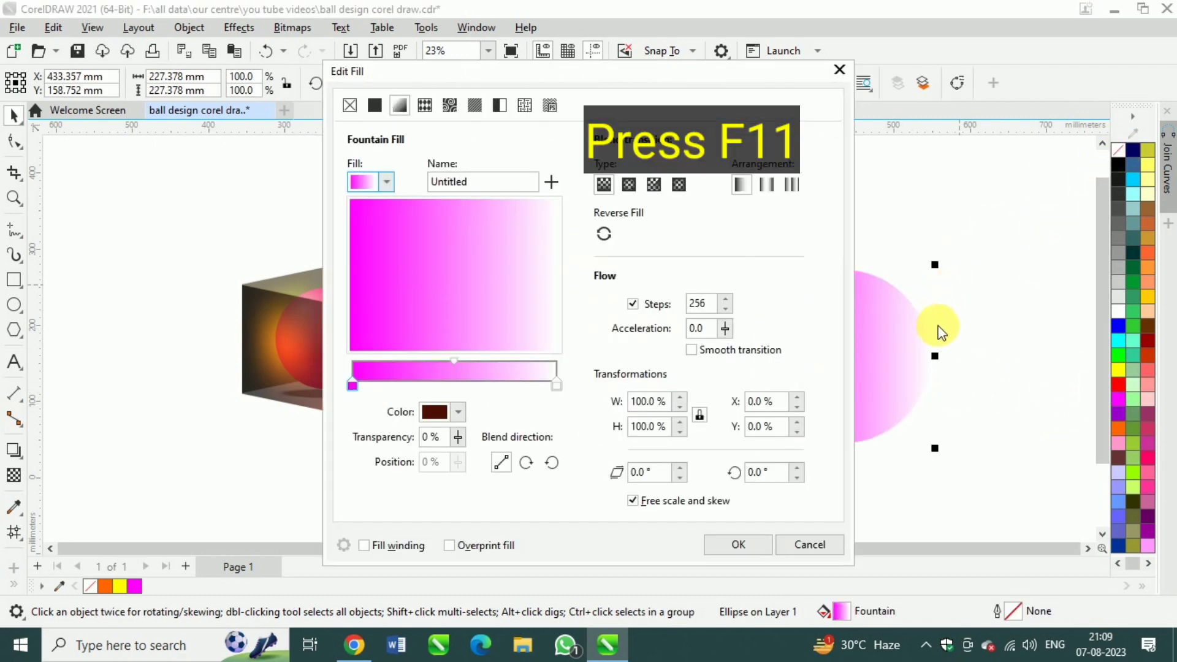
{"action": "left_click", "coordinate": [556, 385]}
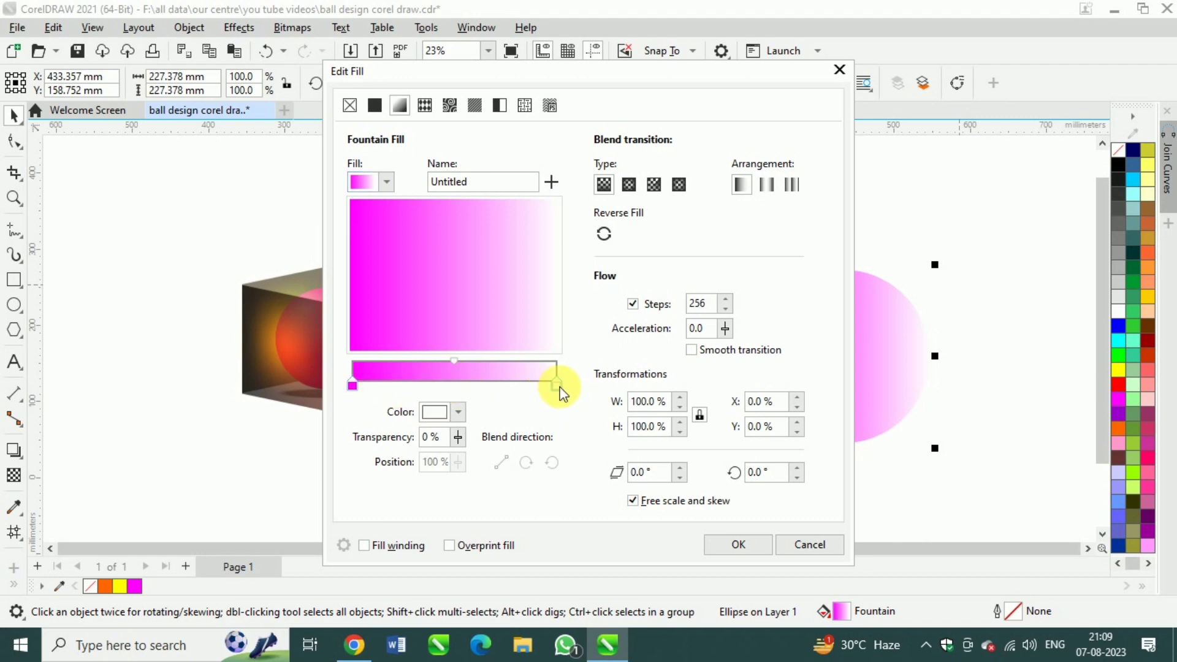
{"action": "left_click", "coordinate": [629, 185]}
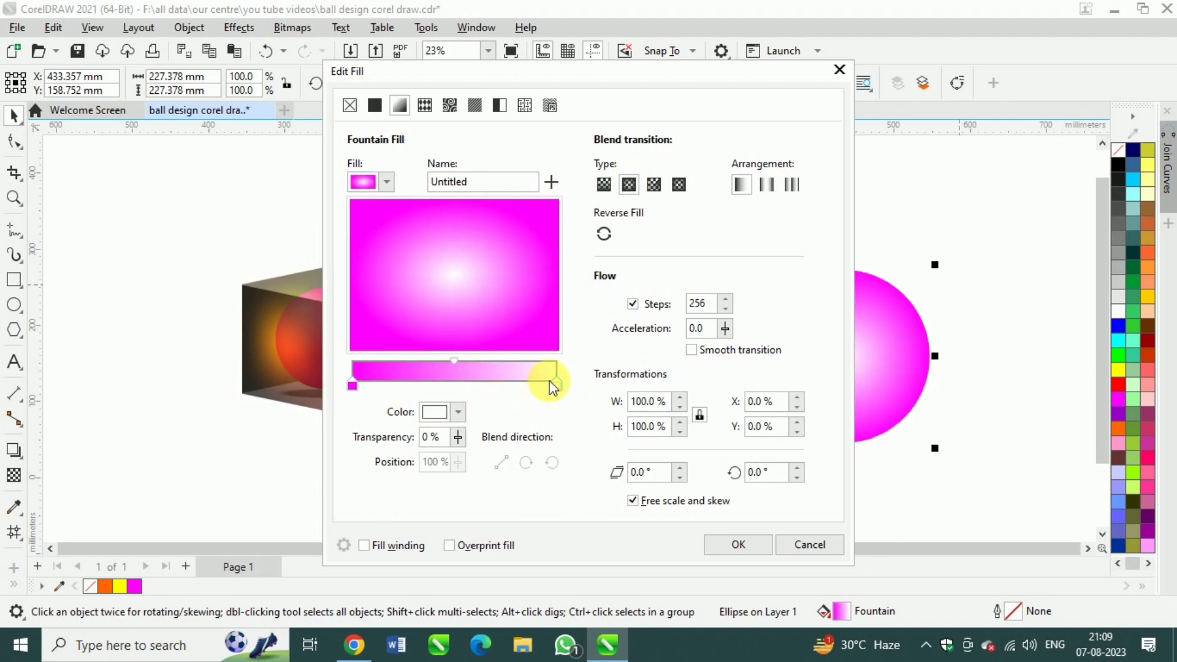
{"action": "left_click", "coordinate": [458, 419]}
{"action": "left_click", "coordinate": [492, 183]}
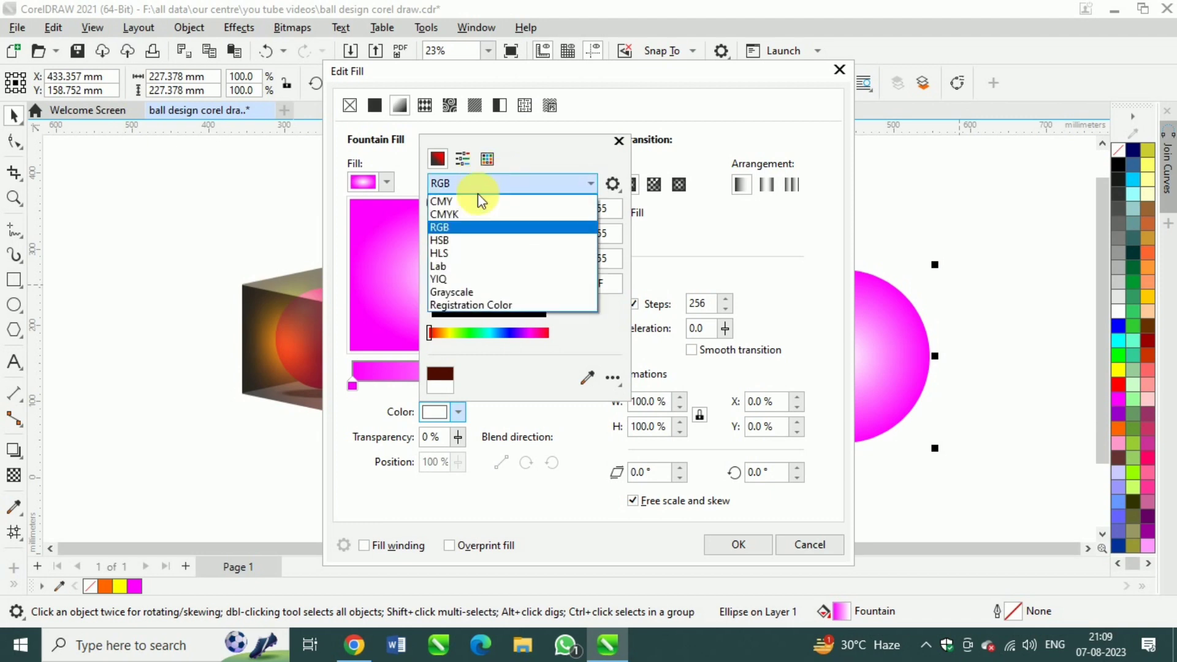
{"action": "left_click", "coordinate": [477, 215]}
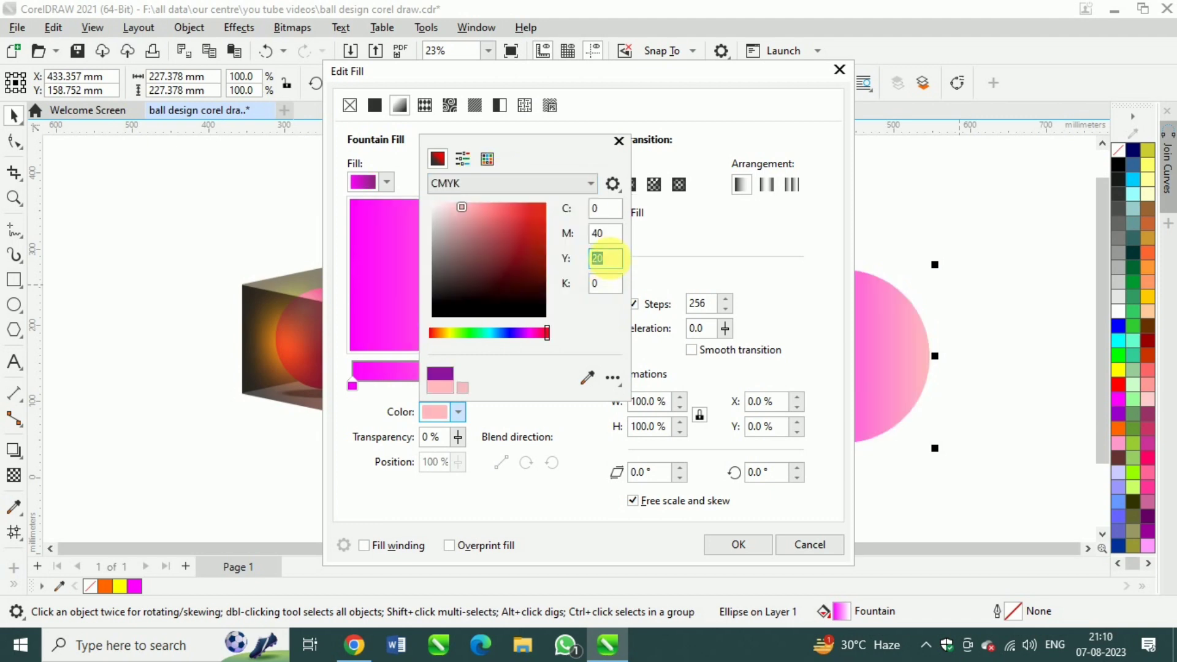
Mix a purple end colour for the fountain fill with C 60, M 100, Y 0, K 0
{"action": "left_click", "coordinate": [610, 234]}
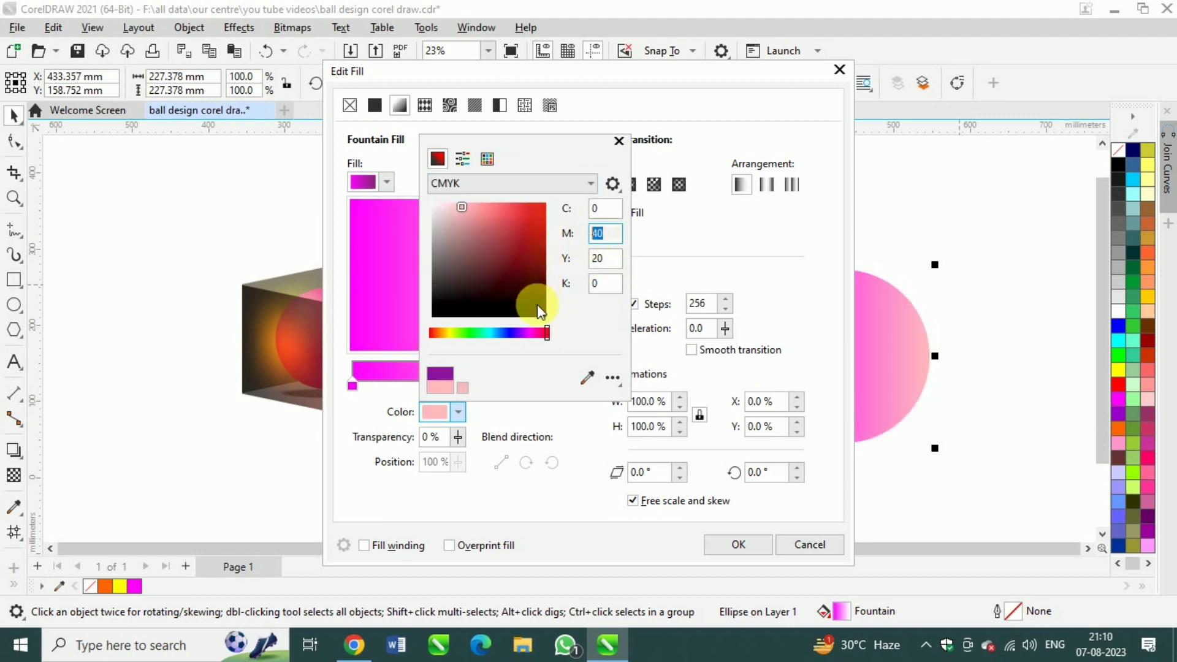
{"action": "left_click_drag", "start_coordinate": [540, 333], "coordinate": [525, 336]}
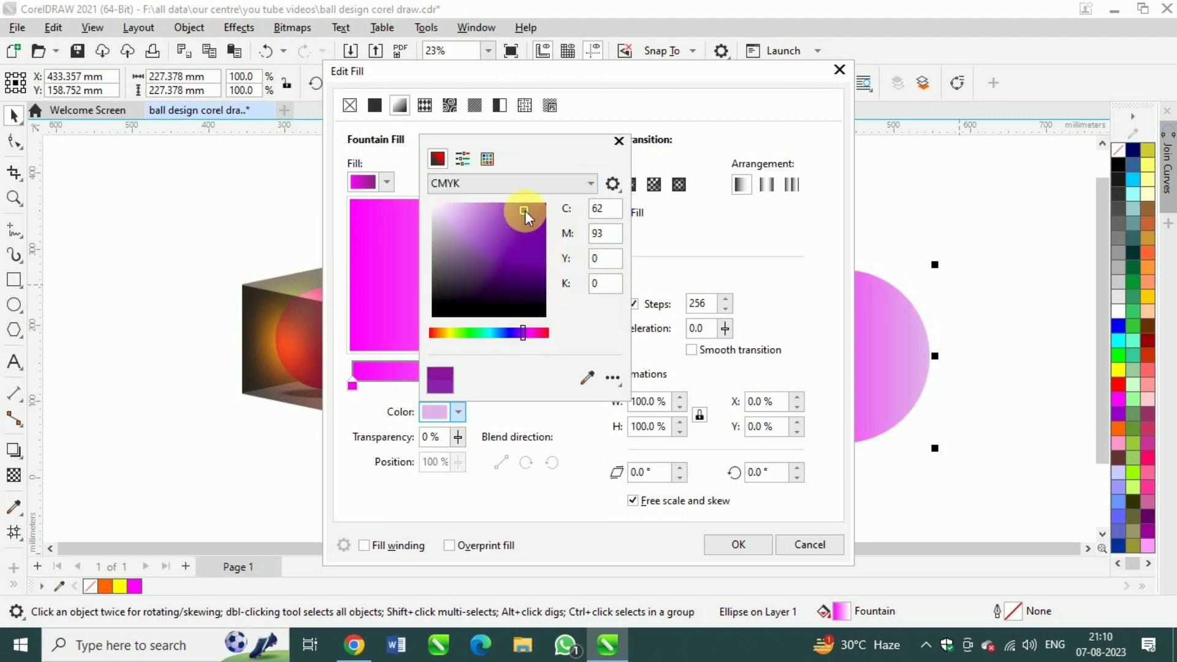
{"action": "mouse_move", "coordinate": [525, 211]}
{"action": "left_mouse_down"}
{"action": "mouse_move", "coordinate": [535, 215]}
{"action": "mouse_move", "coordinate": [532, 260]}
{"action": "left_mouse_up"}
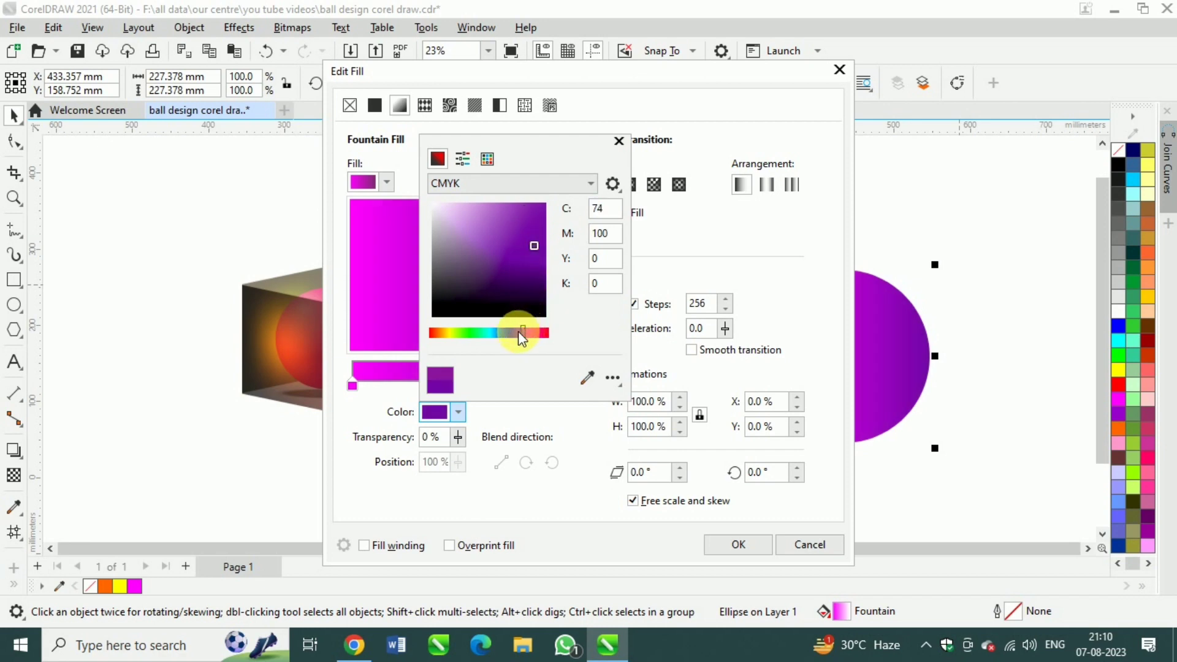
{"action": "left_click_drag", "start_coordinate": [532, 334], "coordinate": [528, 332]}
{"action": "left_click", "coordinate": [534, 247]}
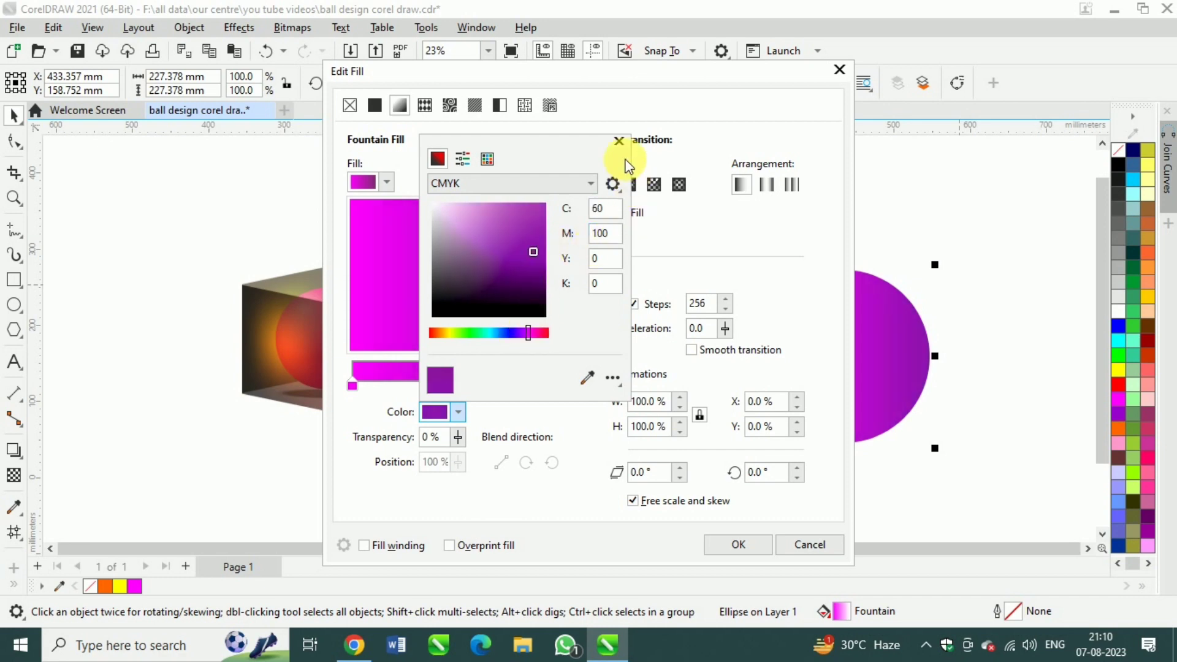
{"action": "left_click", "coordinate": [619, 142]}
Make the fountain fill elliptical and reverse it to put magenta in the centre and purple at the edge
{"action": "left_click", "coordinate": [627, 185]}
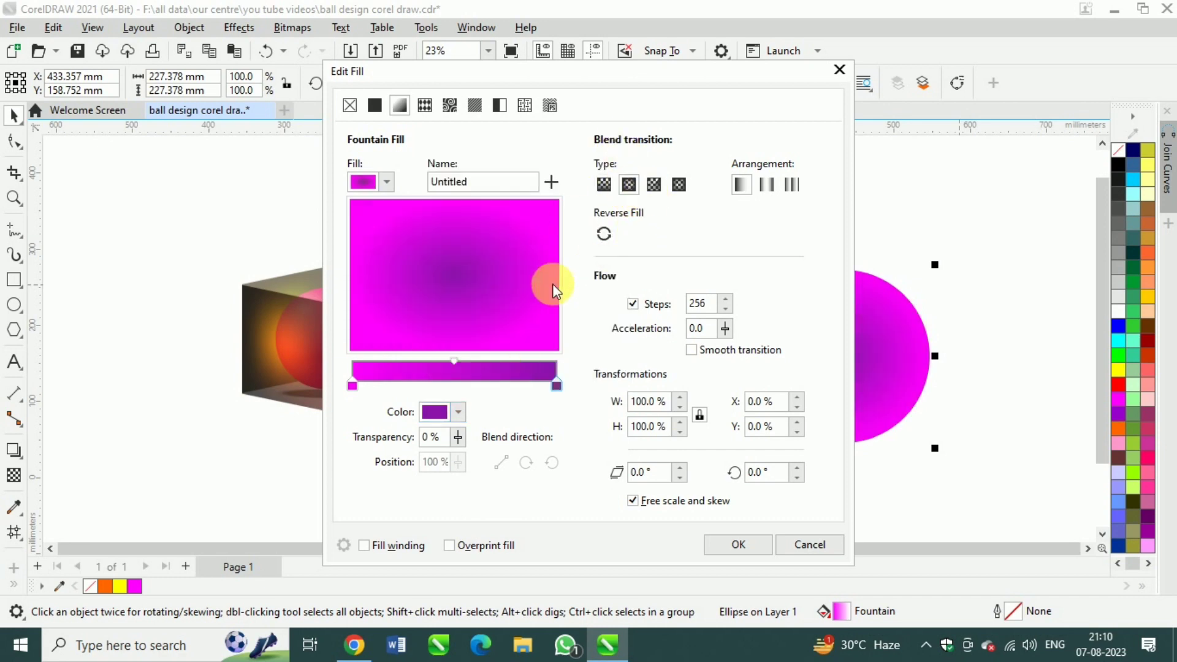
{"action": "left_click", "coordinate": [603, 234]}
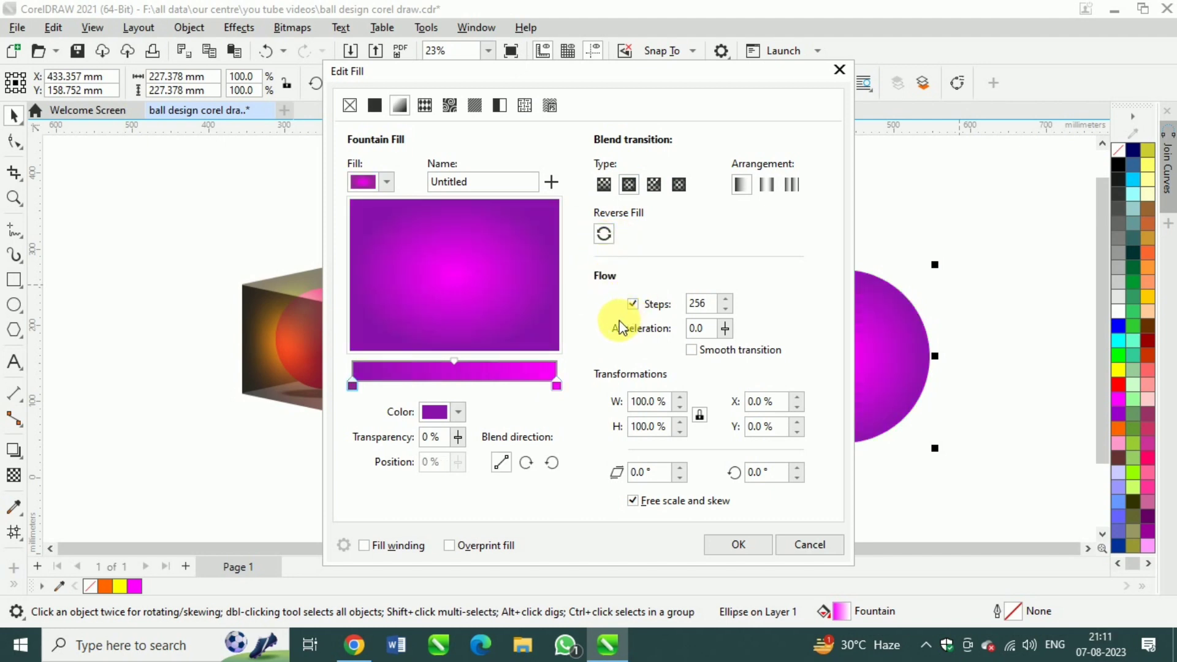
Shift the centre of the circle's fountain fill horizontally to X -21%
{"action": "left_click", "coordinate": [761, 402]}
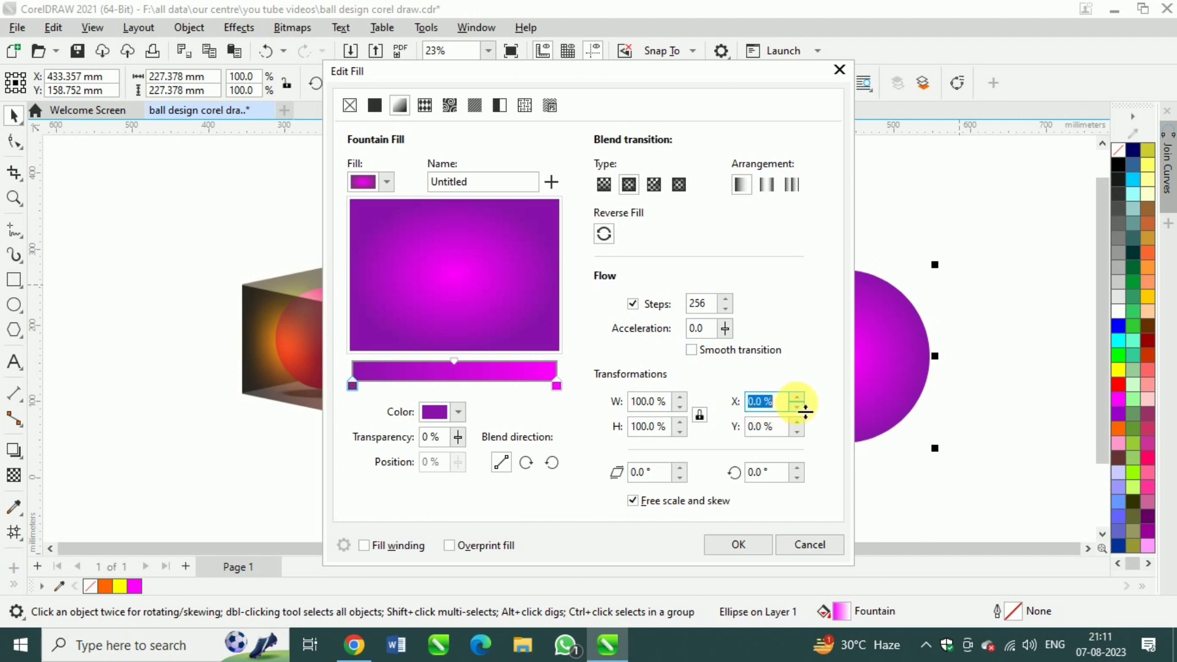
{"action": "left_click", "coordinate": [796, 409]}
{"action": "left_click", "coordinate": [797, 410]}
{"action": "left_click", "coordinate": [797, 410]}
{"action": "left_click", "coordinate": [797, 409]}
{"action": "left_click", "coordinate": [796, 409]}
{"action": "left_click", "coordinate": [796, 410]}
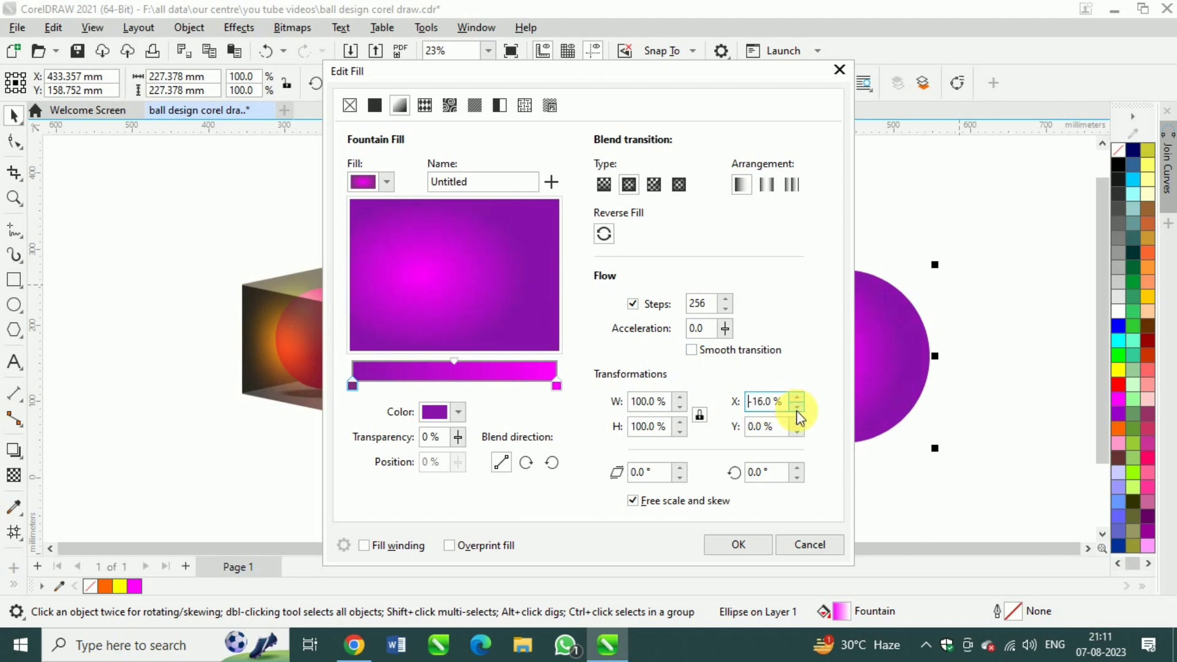
{"action": "left_click", "coordinate": [796, 410]}
{"action": "left_click", "coordinate": [796, 410]}
Shift the fountain fill's centre vertically to Y 30% and apply the fill to the circle
{"action": "left_click", "coordinate": [799, 423]}
{"action": "left_click", "coordinate": [799, 424]}
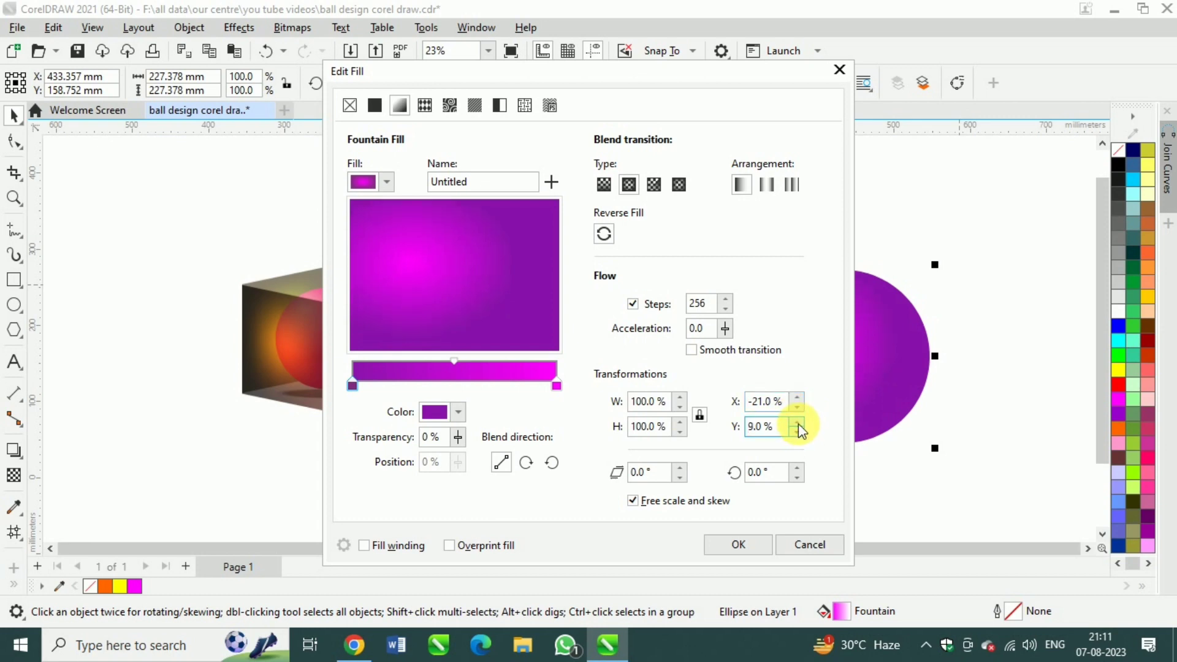
{"action": "left_click", "coordinate": [798, 423]}
{"action": "left_click", "coordinate": [798, 423]}
{"action": "left_click", "coordinate": [798, 423]}
{"action": "left_click", "coordinate": [799, 423]}
{"action": "left_click", "coordinate": [798, 423]}
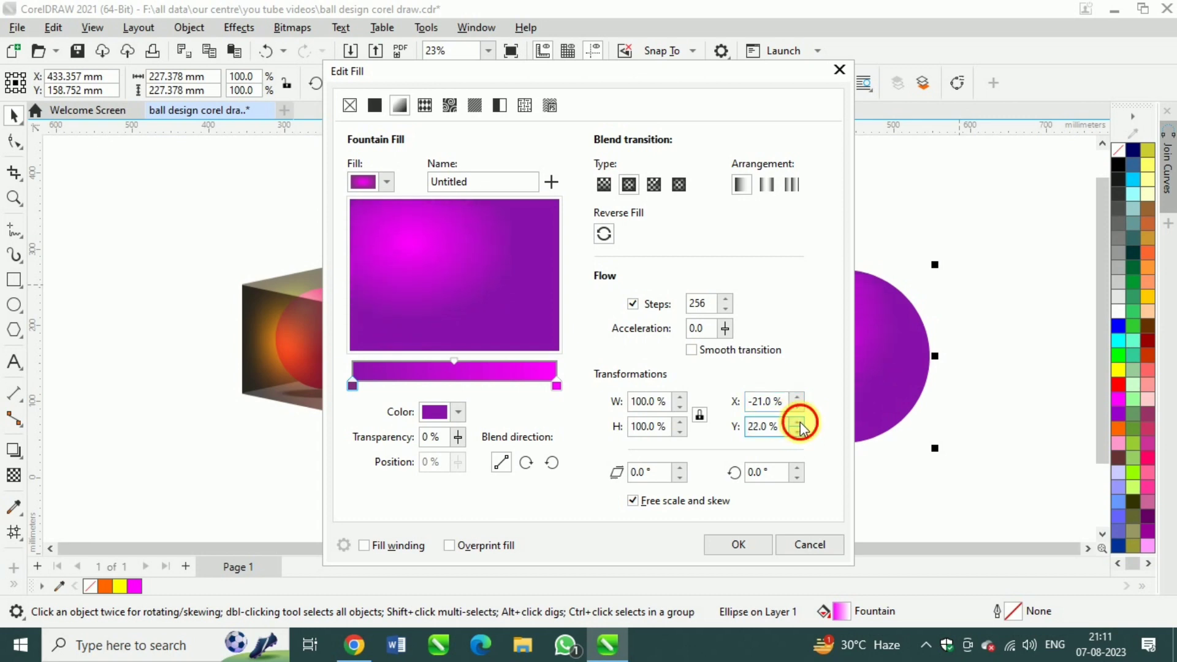
{"action": "left_click", "coordinate": [798, 423]}
{"action": "left_click", "coordinate": [798, 423]}
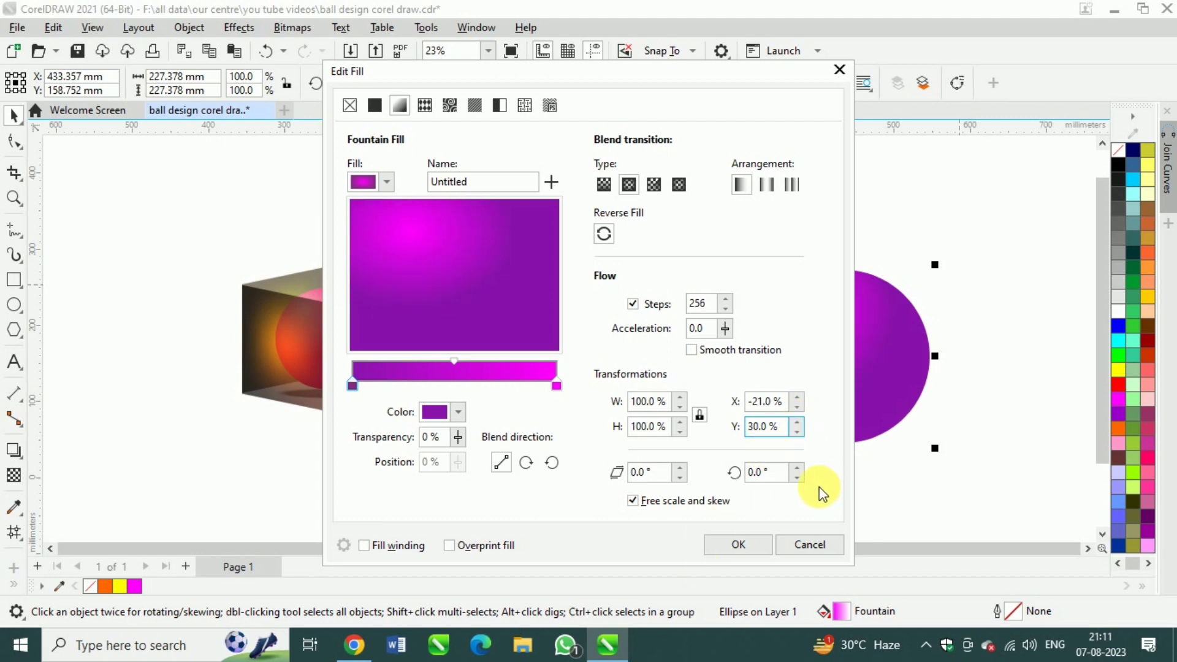
{"action": "left_click", "coordinate": [739, 545]}
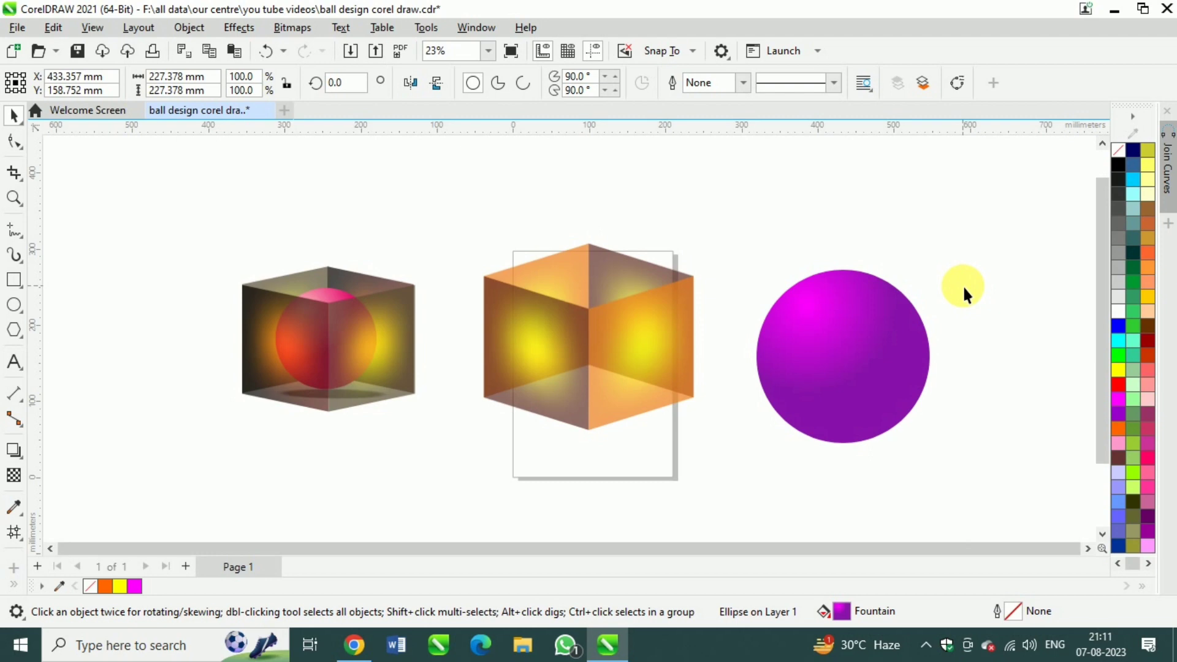
Scale the purple ball down proportionally to about three quarters of its size
{"action": "left_click", "coordinate": [844, 355]}
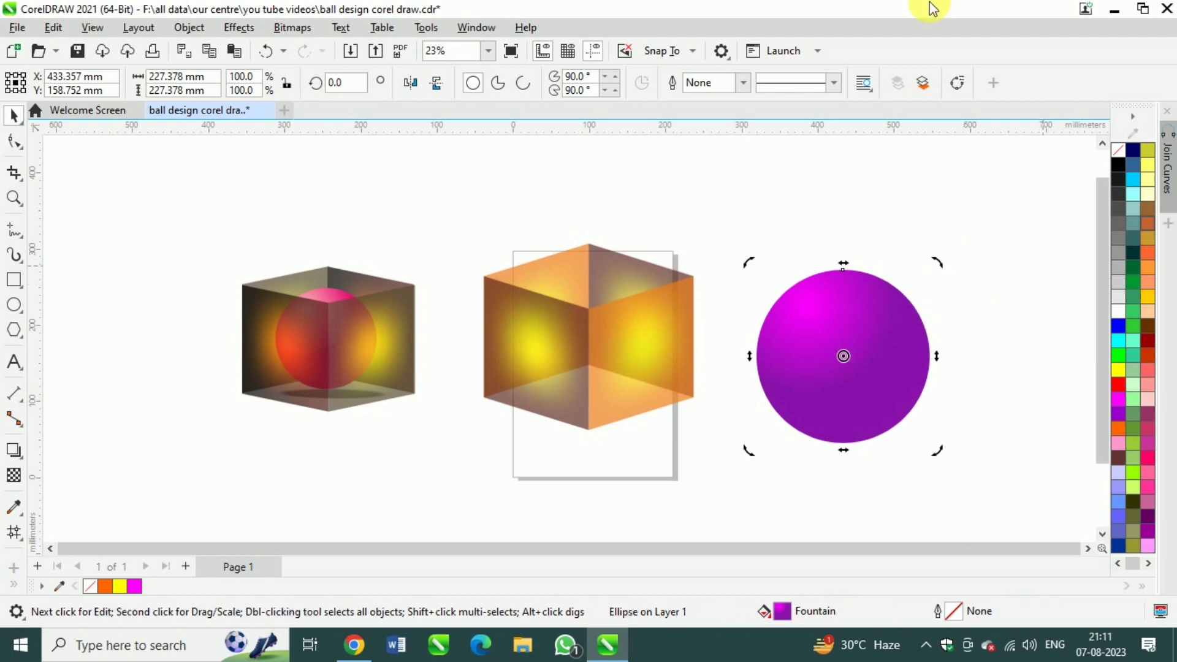
{"action": "left_click", "coordinate": [899, 370]}
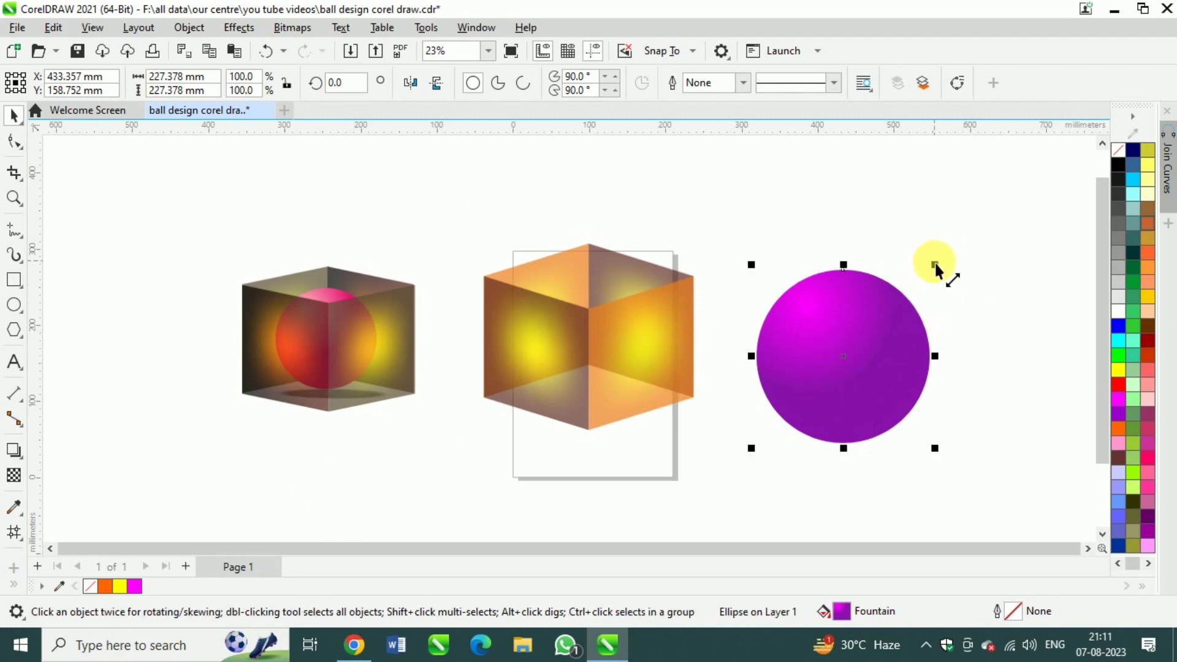
{"action": "left_click_drag", "start_coordinate": [936, 262], "coordinate": [916, 286]}
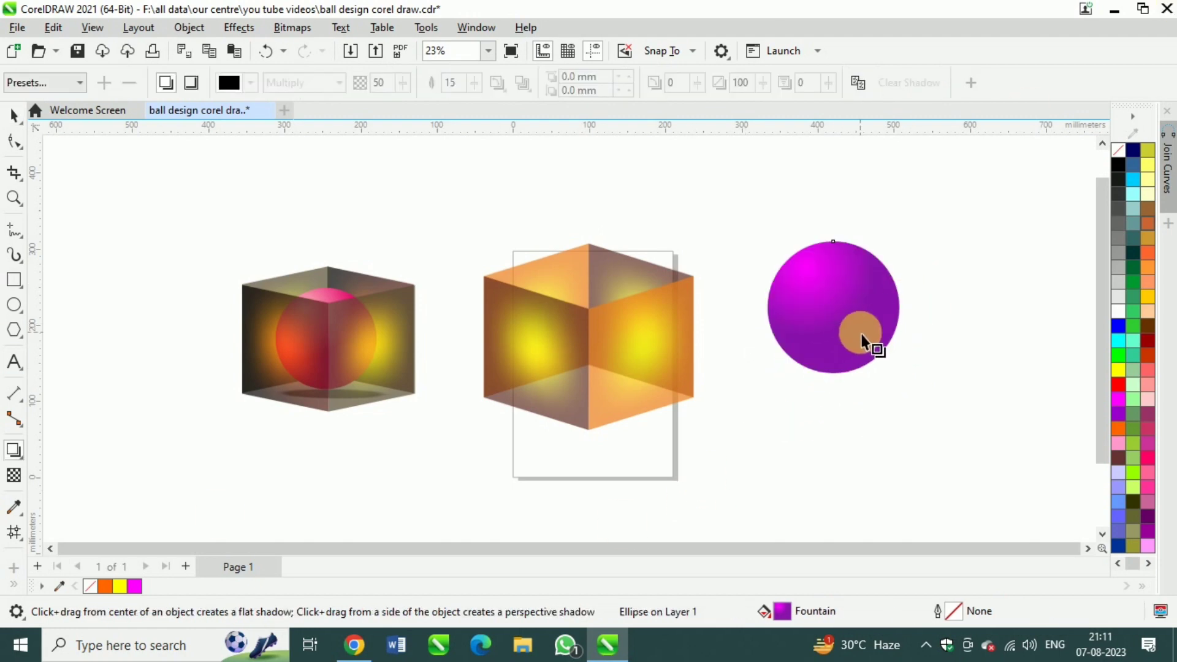
Add a perspective drop shadow cast from the ball's bottom edge, adjusted to lie flat almost directly beneath the ball
{"action": "left_click_drag", "start_coordinate": [833, 371], "coordinate": [882, 417]}
{"action": "left_click_drag", "start_coordinate": [860, 391], "coordinate": [860, 390]}
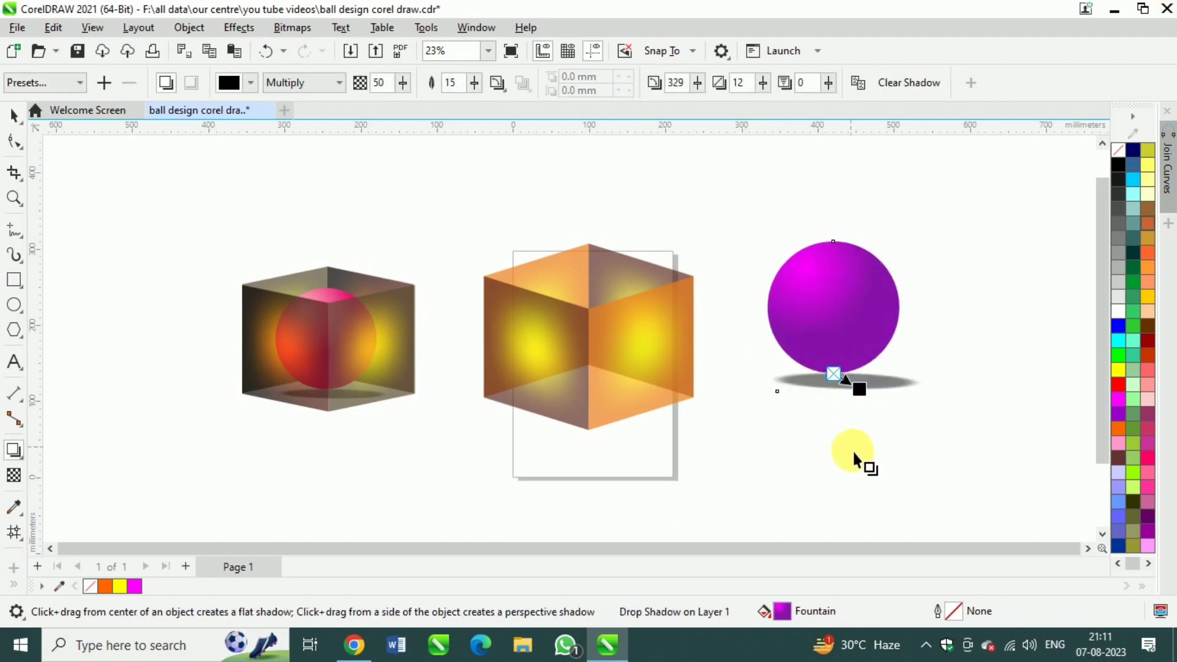
{"action": "left_click", "coordinate": [15, 116]}
{"action": "left_click", "coordinate": [765, 386]}
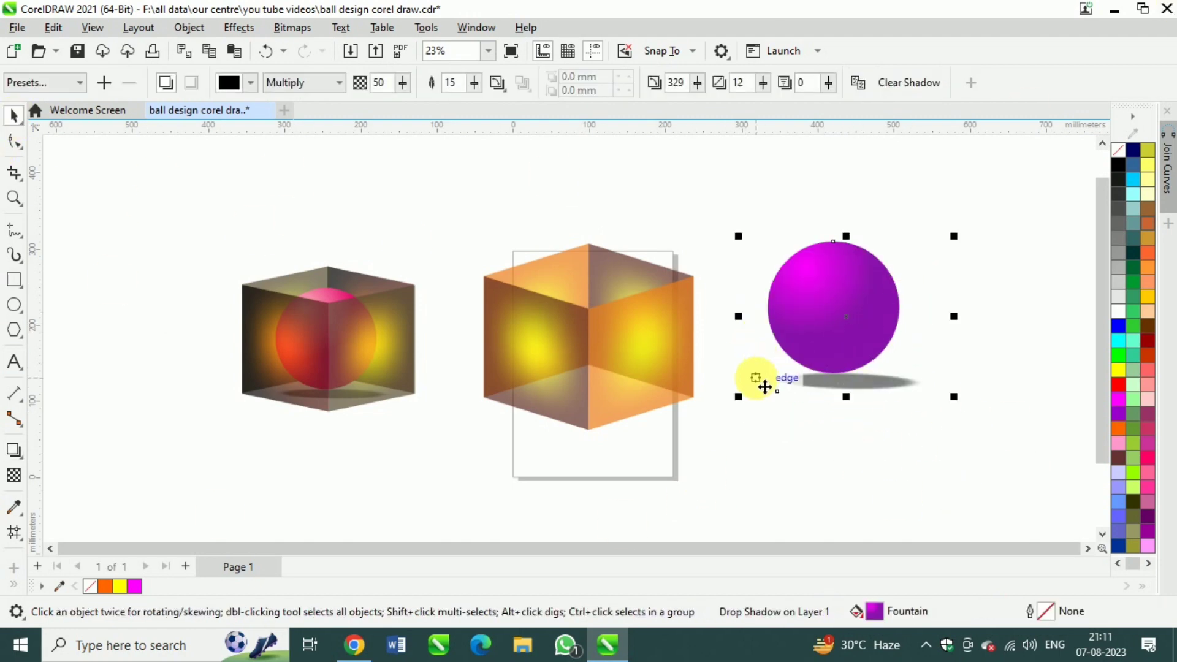
{"action": "left_click", "coordinate": [14, 472]}
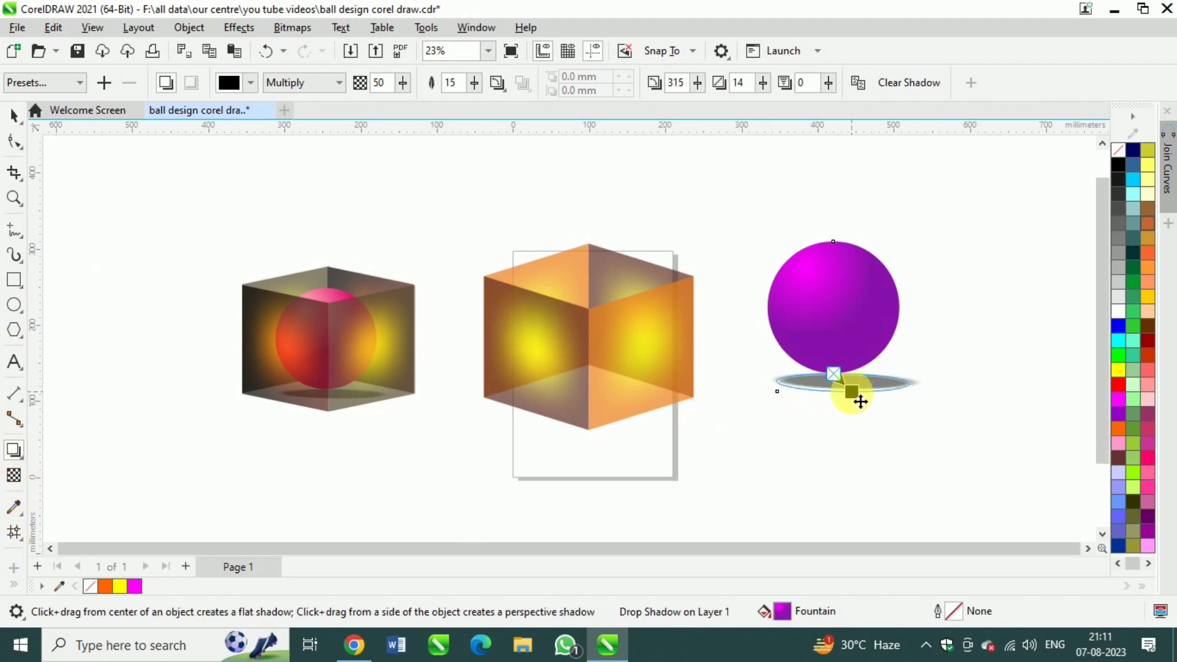
{"action": "left_click_drag", "start_coordinate": [835, 391], "coordinate": [835, 391]}
Move the ball and its shadow into the middle of the new orange cube
{"action": "key", "text": "space"}
{"action": "left_click_drag", "start_coordinate": [831, 319], "coordinate": [584, 341]}
{"action": "left_click", "coordinate": [663, 510]}
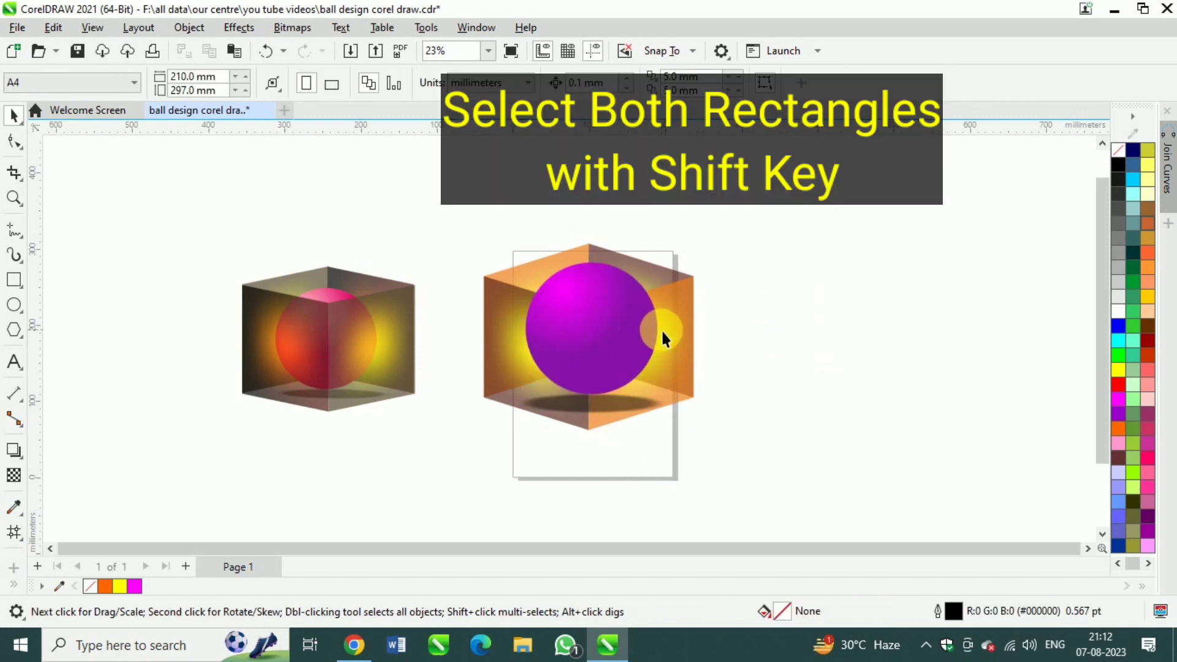
Bring the cube's two front panels to the front of the layer, over the ball
{"action": "left_click", "coordinate": [662, 330]}
{"action": "left_click", "coordinate": [510, 336], "text": "shift"}
{"action": "key", "text": "shift+Page_Up"}
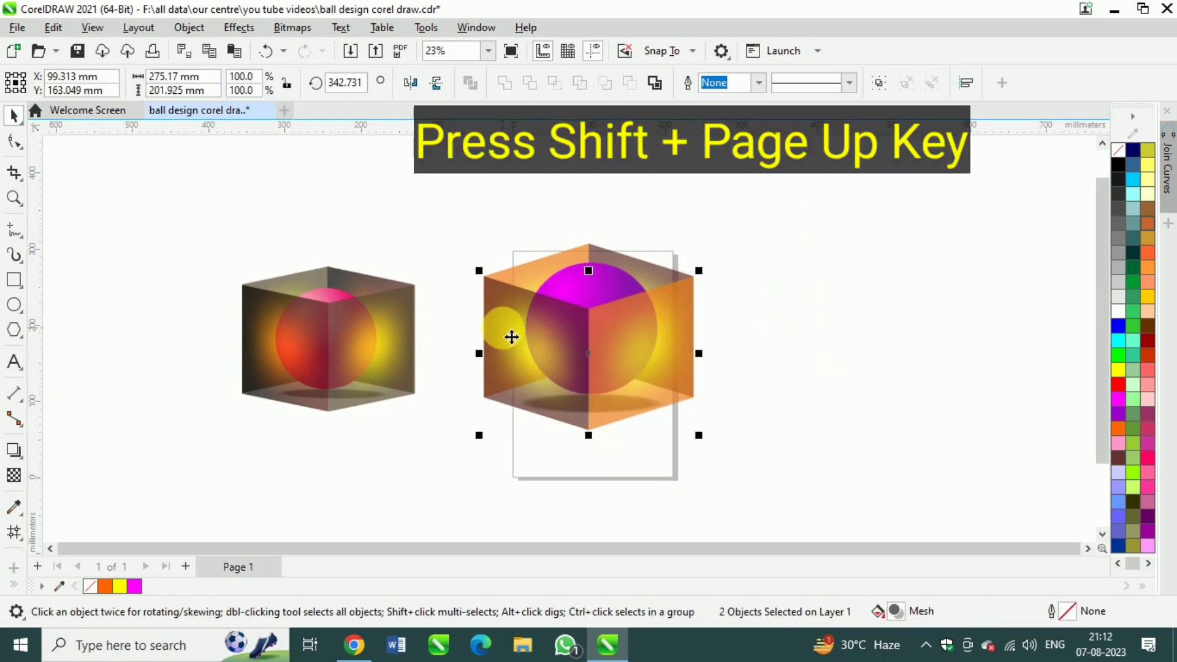
{"action": "left_click", "coordinate": [626, 438]}
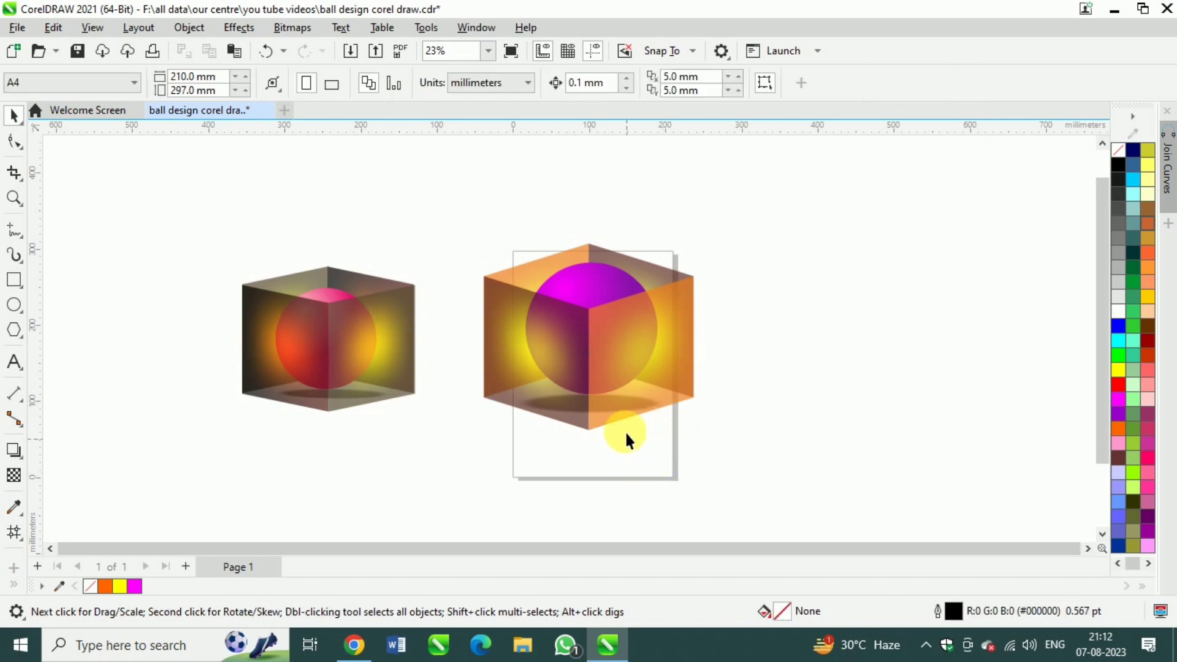
Scale the ball inside the cube down to about 156 mm in diameter
{"action": "left_click", "coordinate": [590, 300]}
{"action": "left_click_drag", "start_coordinate": [665, 259], "coordinate": [658, 259]}
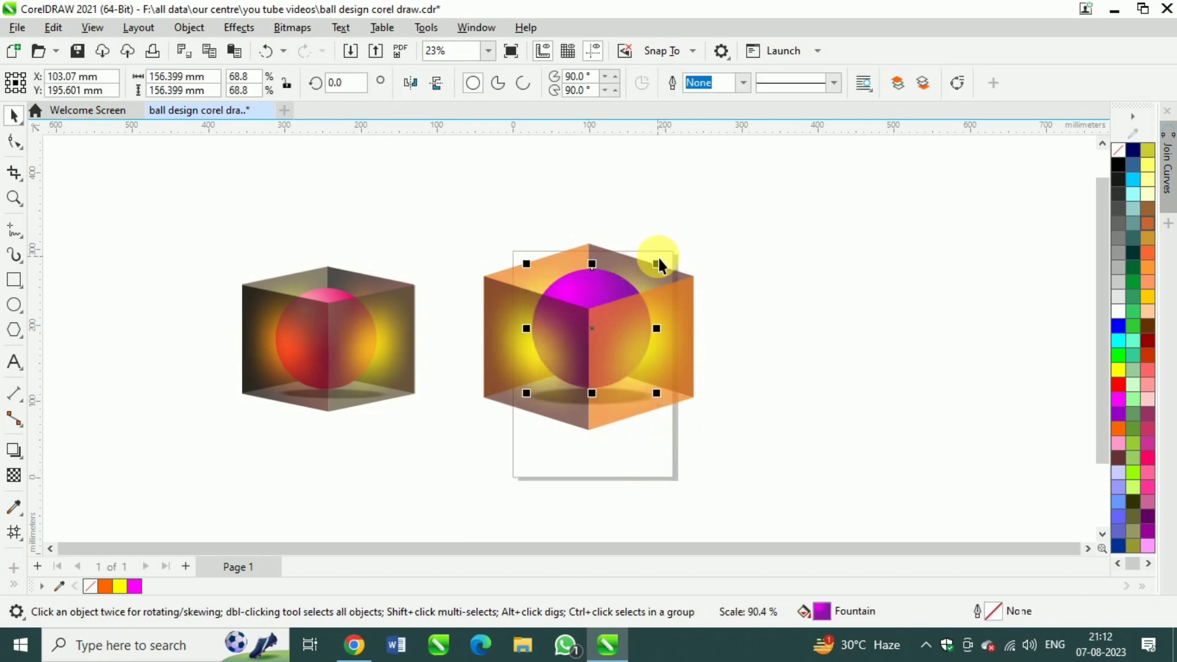
{"action": "left_click", "coordinate": [733, 266]}
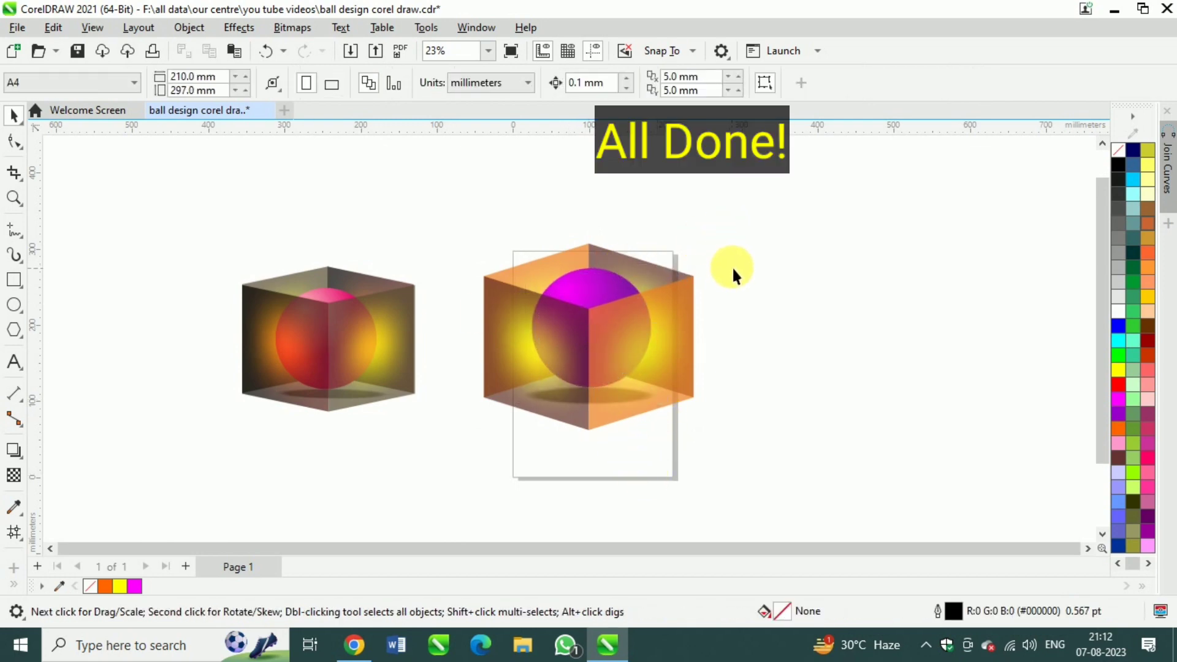
{"action": "scroll", "coordinate": [653, 347], "scroll_direction": "up", "scroll_amount": 1}
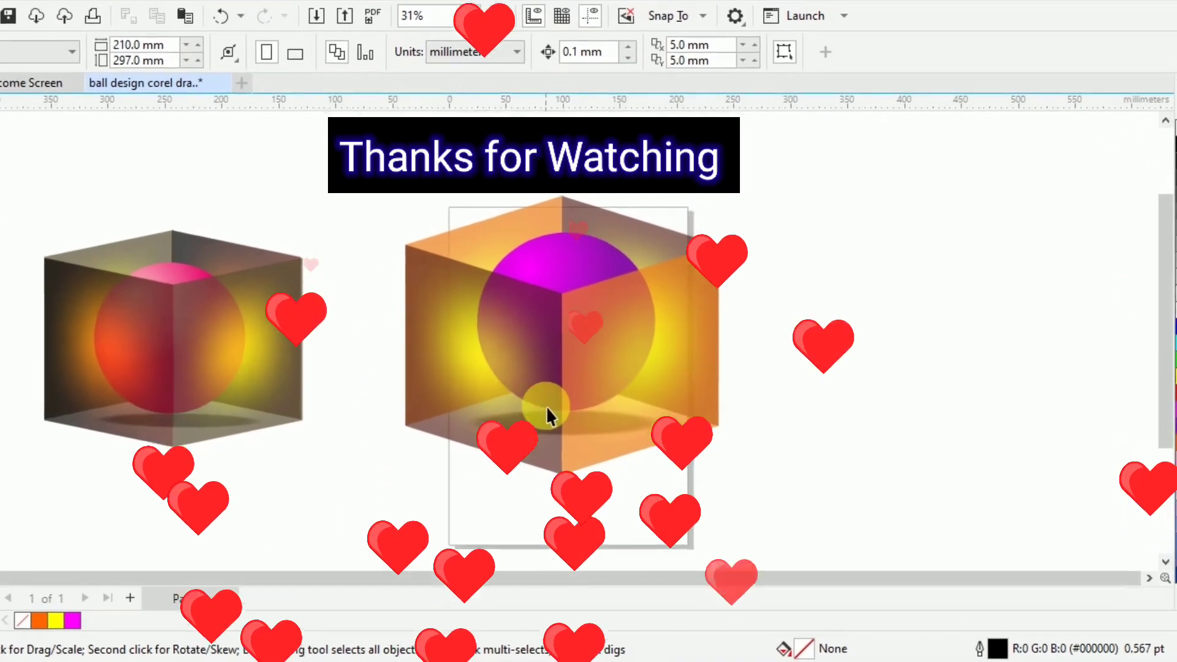
{"action": "scroll", "coordinate": [533, 439], "scroll_direction": "up", "scroll_amount": 1}
{"action": "scroll", "coordinate": [537, 438], "scroll_direction": "down", "scroll_amount": 4}
{"action": "scroll", "coordinate": [528, 483], "scroll_direction": "up", "scroll_amount": 1}
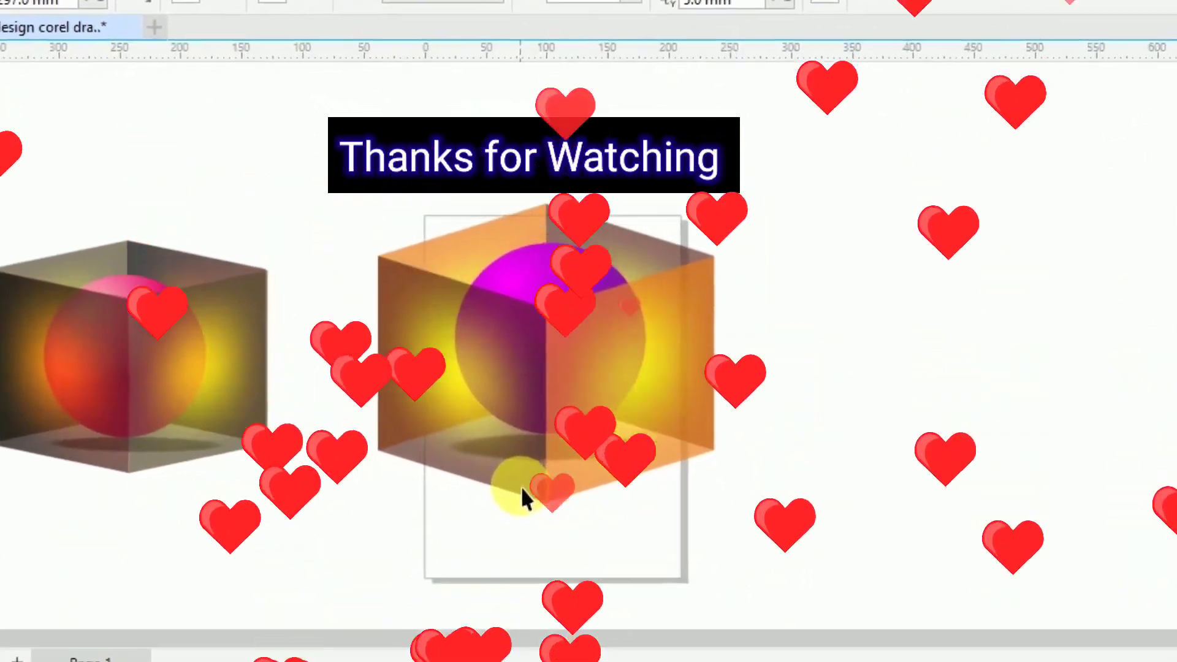